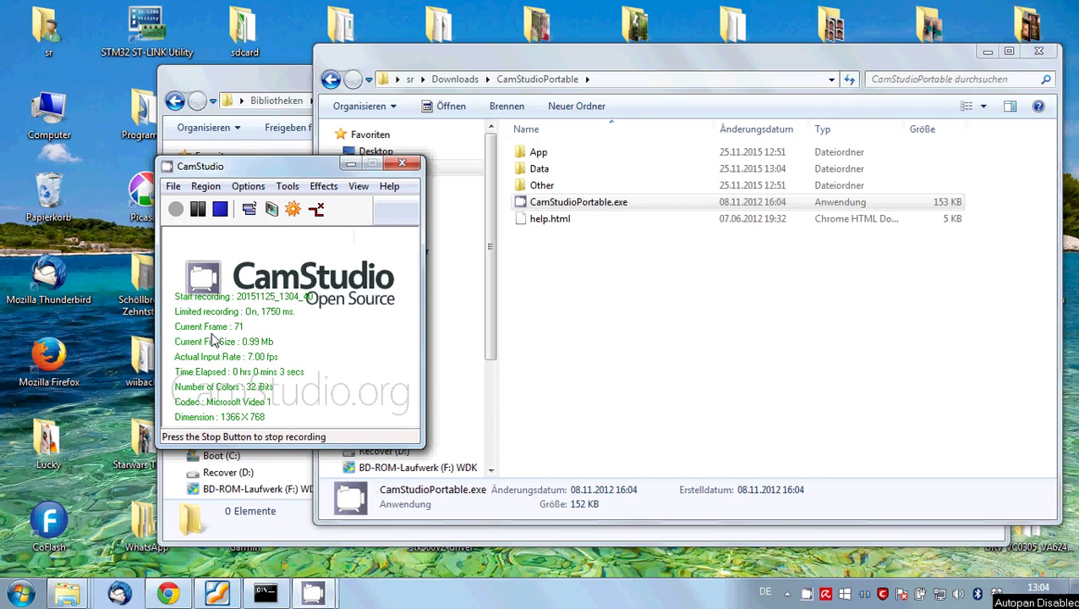
Minimize the recording CamStudio window and bring up previews of the open folder windows
{"action": "left_click", "coordinate": [352, 164]}
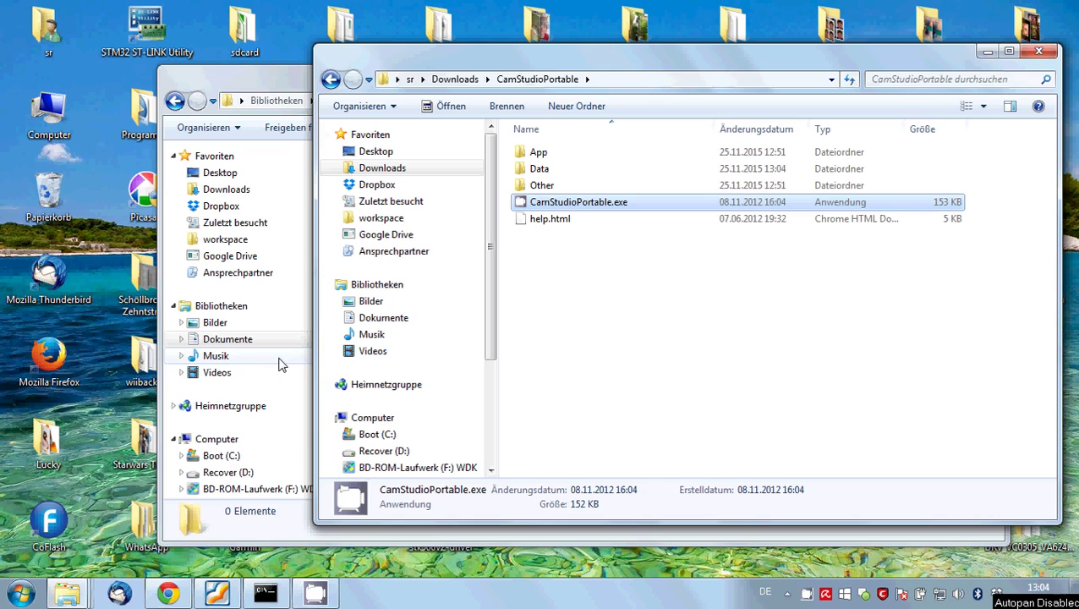
{"action": "left_click", "coordinate": [68, 595]}
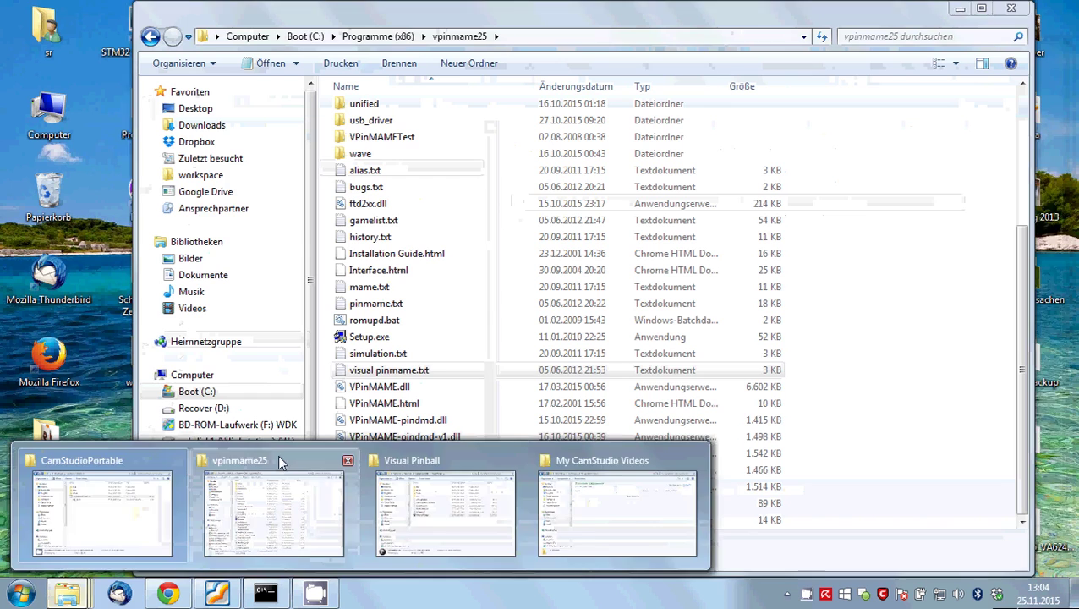
In the vpinmame25 folder, select VPinMAME.dll, then bring the C:\tmp console forward
{"action": "left_click", "coordinate": [278, 456]}
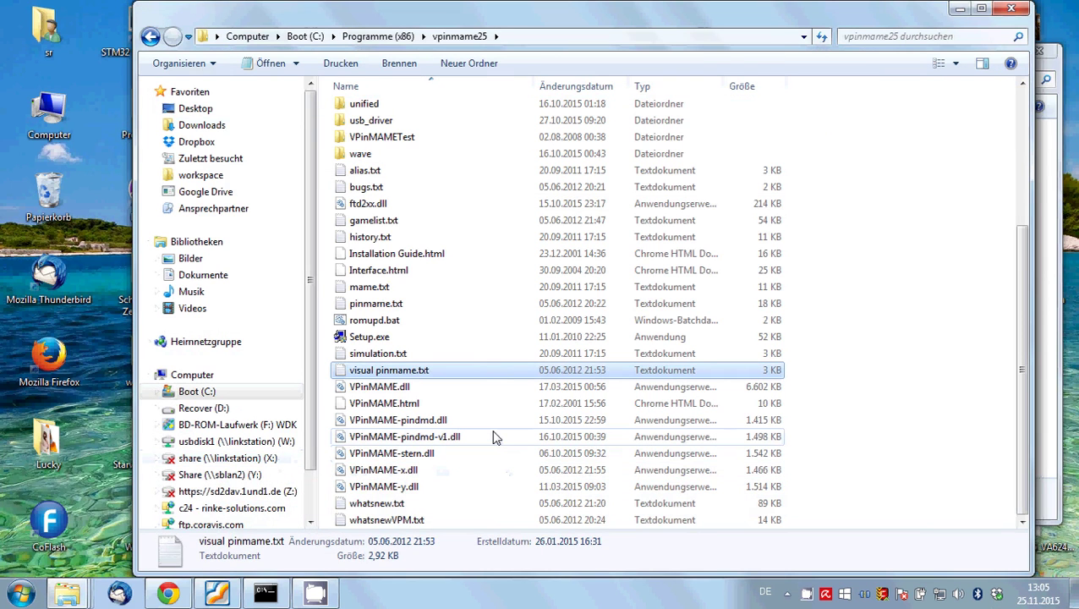
{"action": "left_click", "coordinate": [369, 391]}
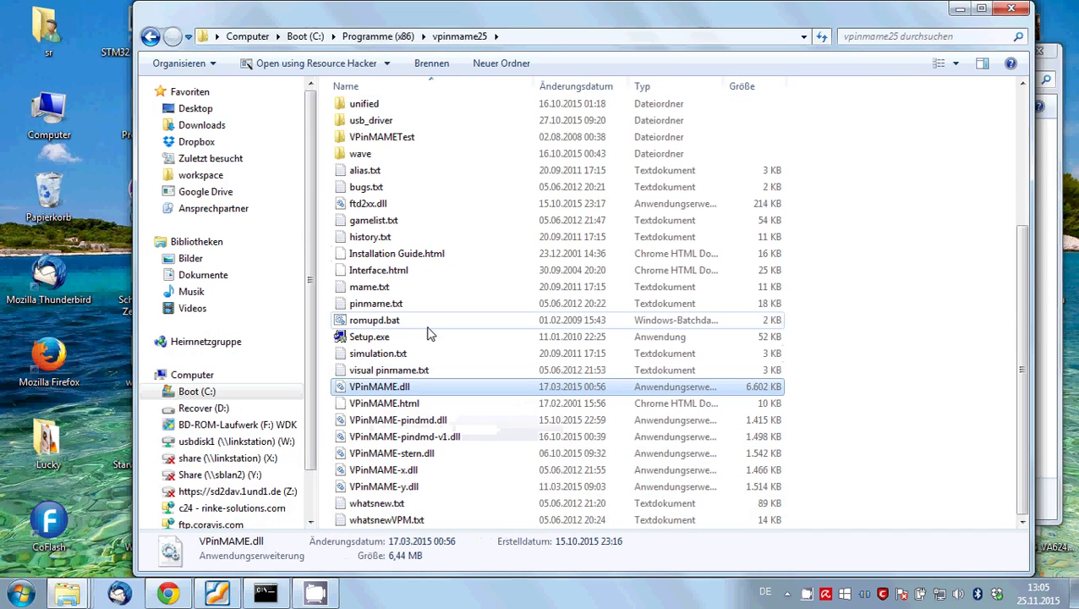
{"action": "mouse_move", "coordinate": [428, 331]}
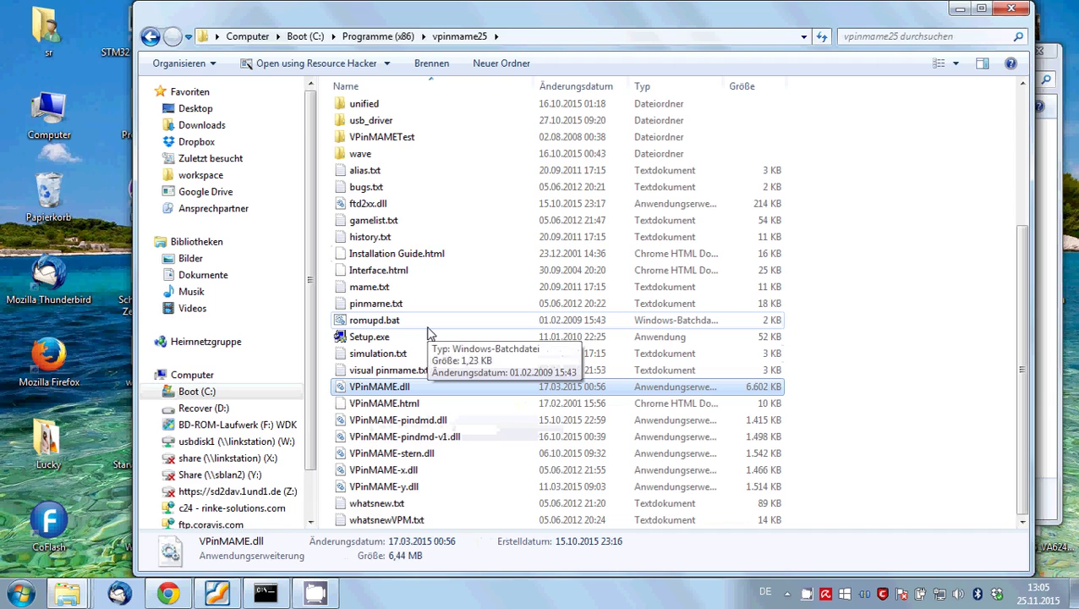
{"action": "mouse_move", "coordinate": [377, 431]}
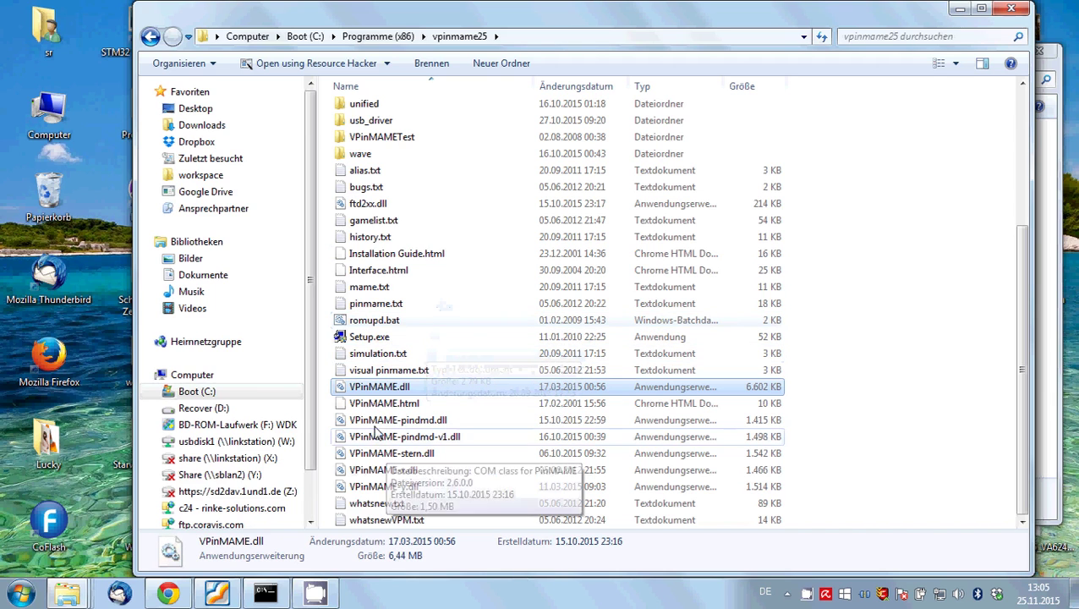
{"action": "mouse_move", "coordinate": [471, 404]}
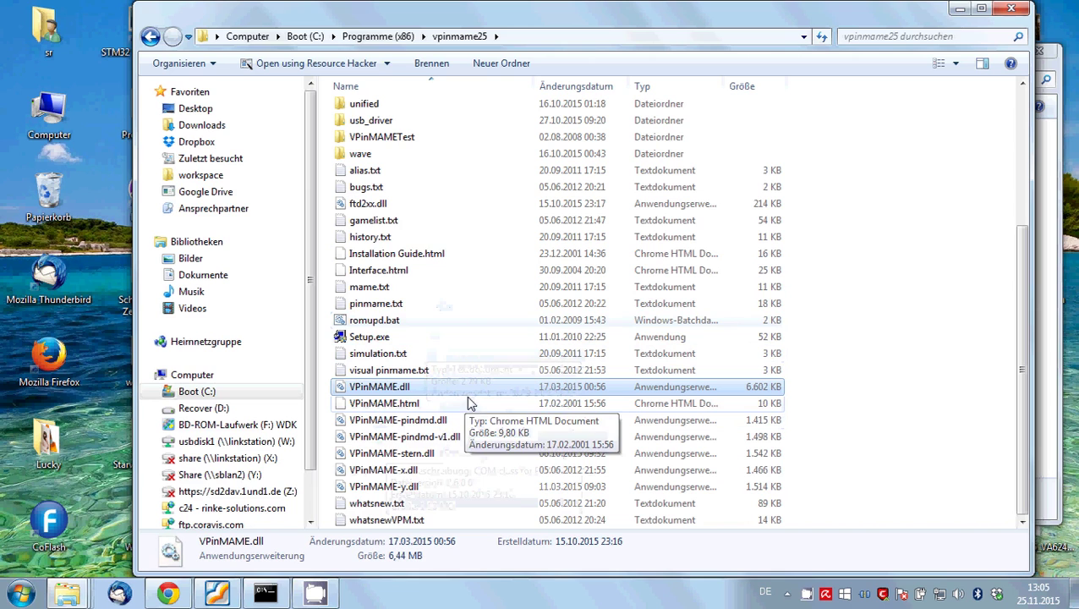
{"action": "mouse_move", "coordinate": [413, 394]}
{"action": "left_click", "coordinate": [269, 593]}
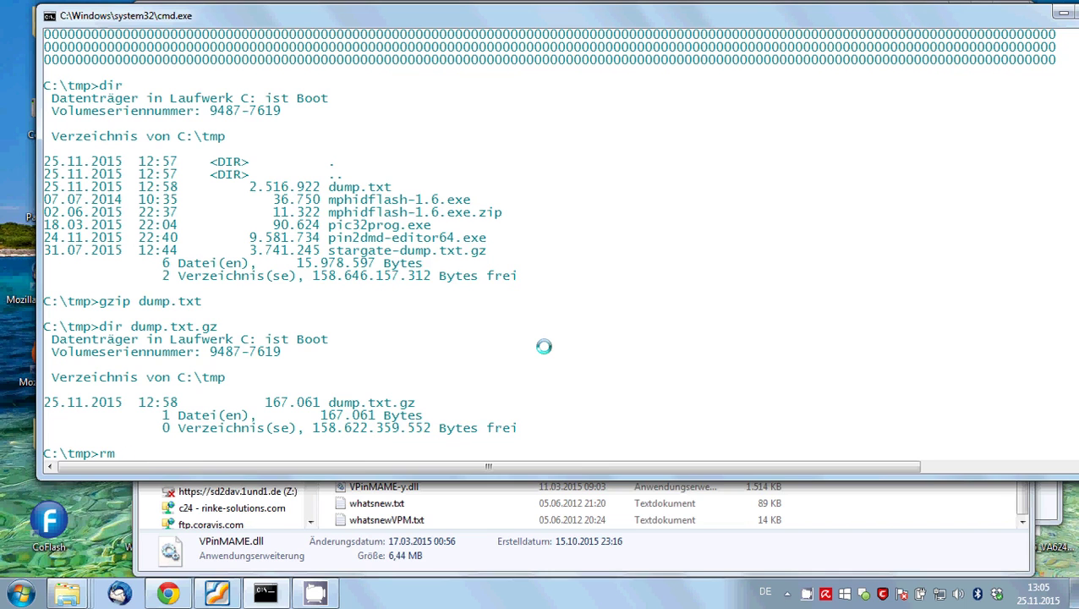
Delete dump.txt.gz with rm and list the five files remaining in C:\tmp
{"action": "key", "text": "Tab"}
{"action": "key", "text": "Return"}
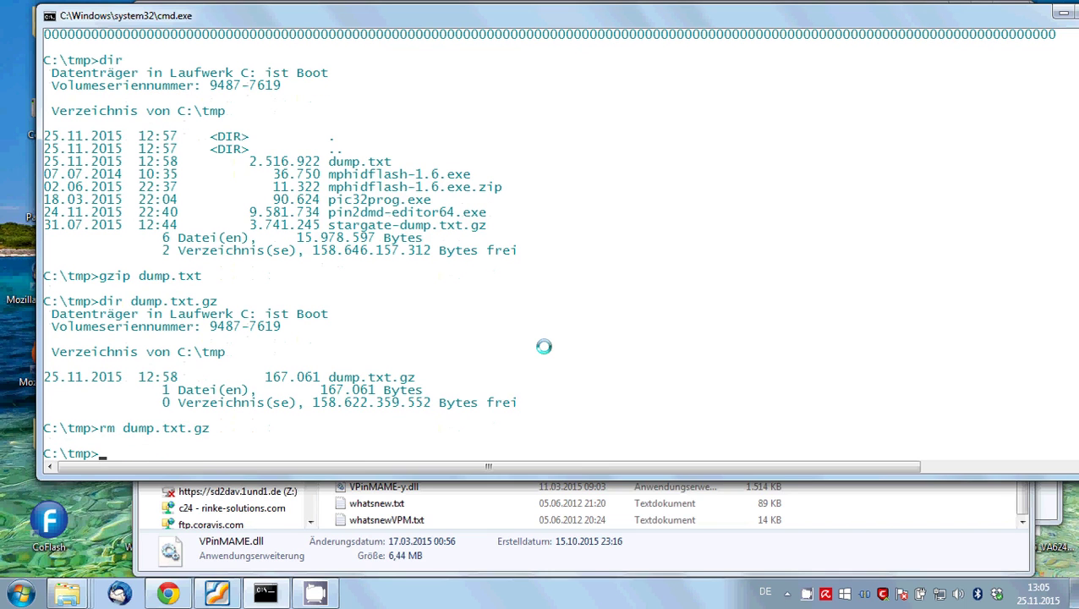
{"action": "type", "text": "dir"}
{"action": "key", "text": "Return"}
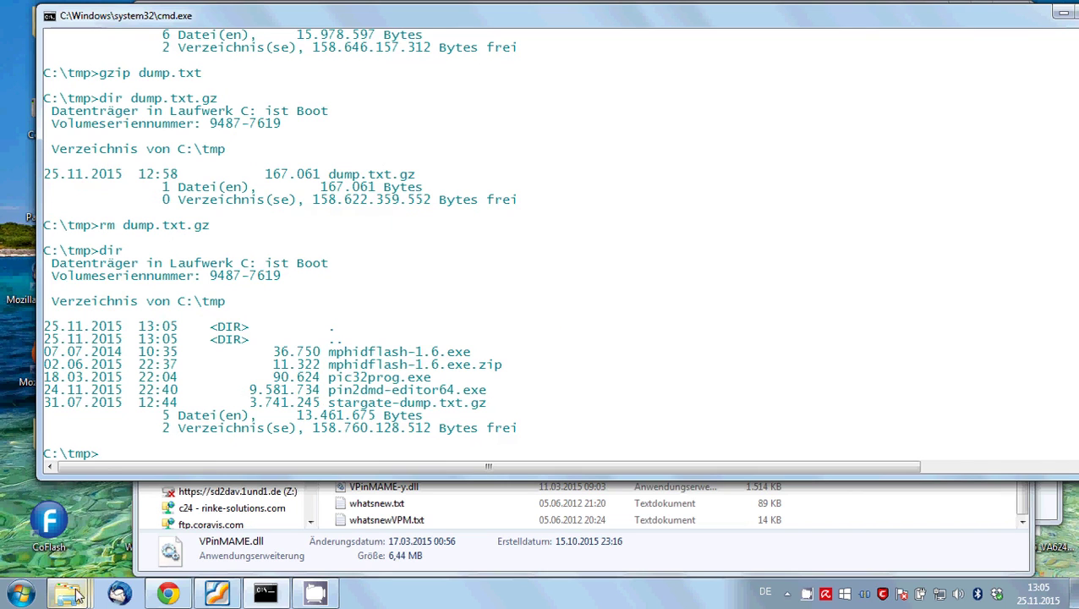
Launch VPinball990.exe and load the recent doctor who OzPinUW v1.0 table
{"action": "mouse_move", "coordinate": [69, 595]}
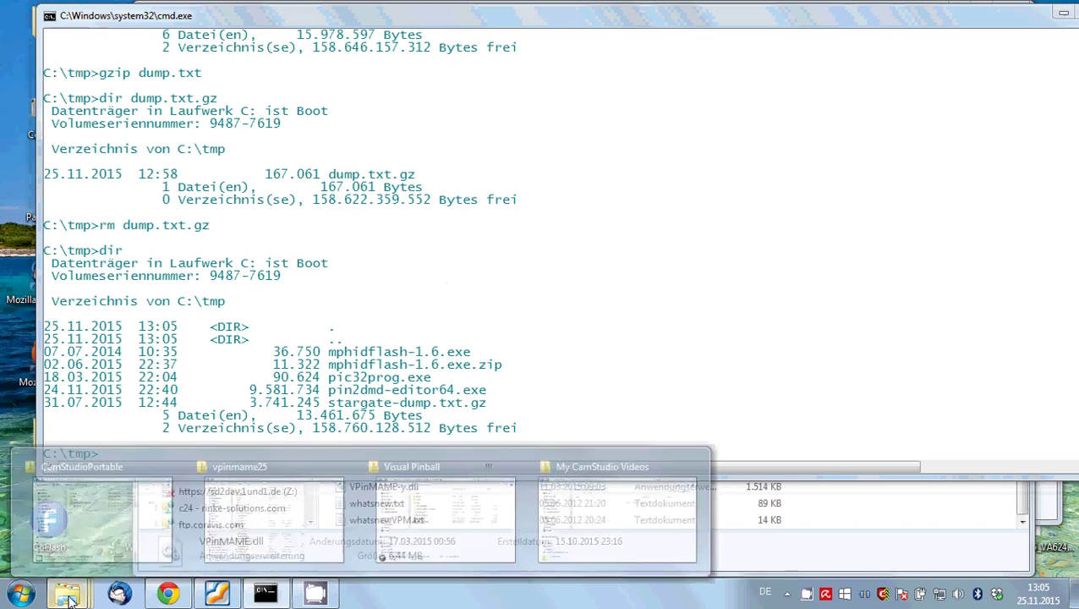
{"action": "left_click", "coordinate": [382, 551]}
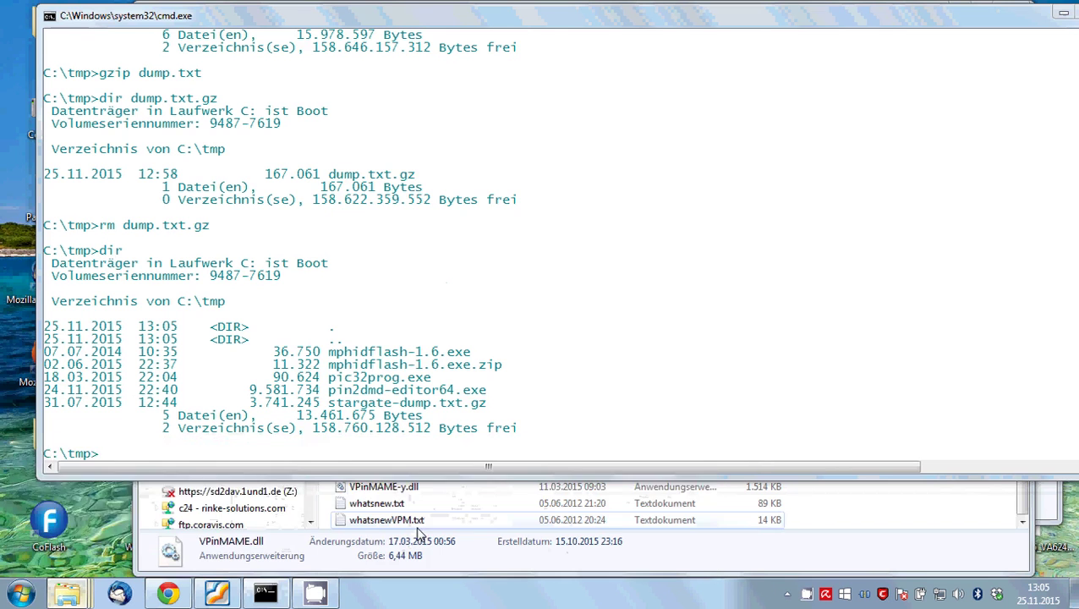
{"action": "double_click", "coordinate": [246, 261]}
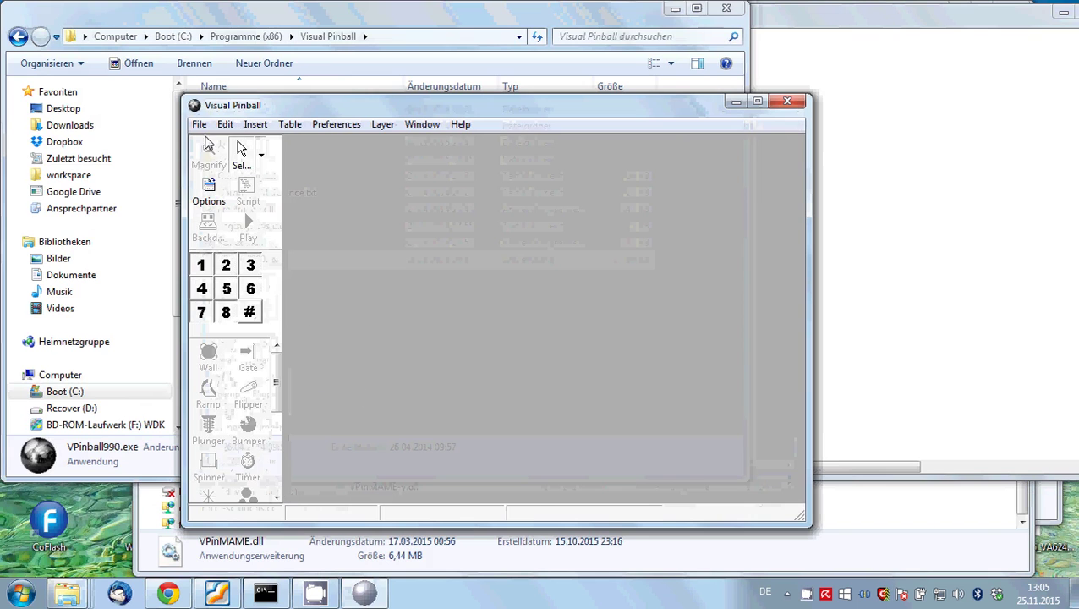
{"action": "left_click", "coordinate": [199, 124]}
{"action": "left_click", "coordinate": [326, 302]}
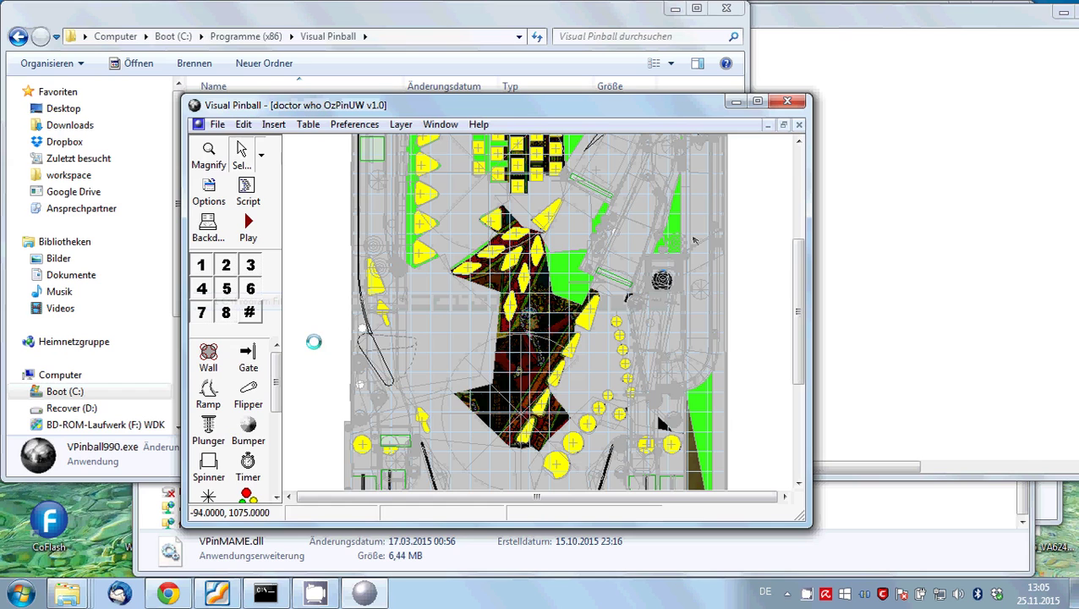
Start the table, insert a coin, begin a new game and plunge the ball
{"action": "left_click", "coordinate": [246, 225]}
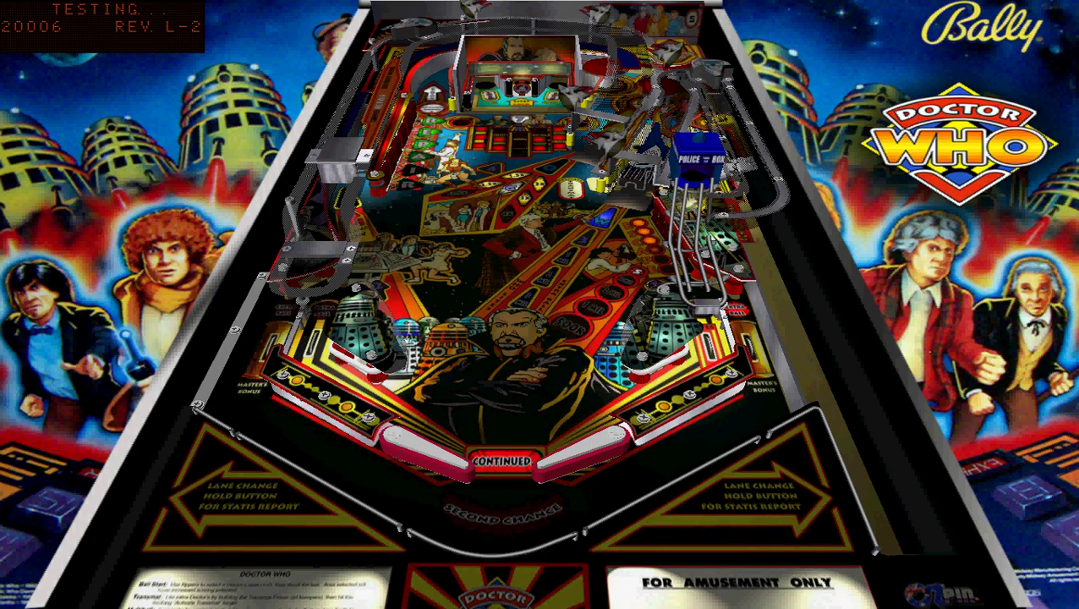
{"action": "key", "text": "5"}
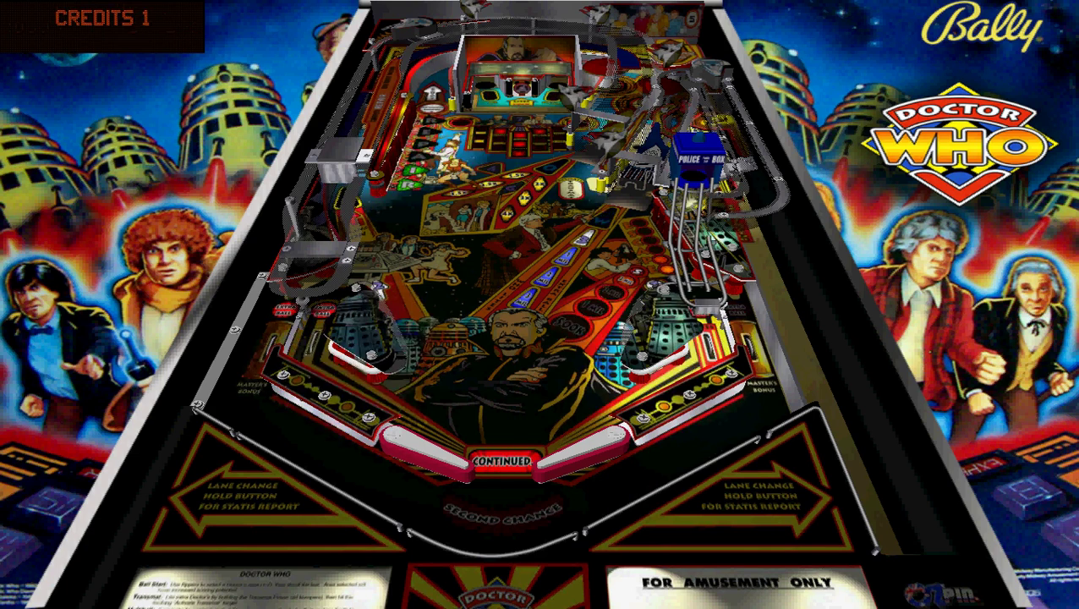
{"action": "key", "text": "1"}
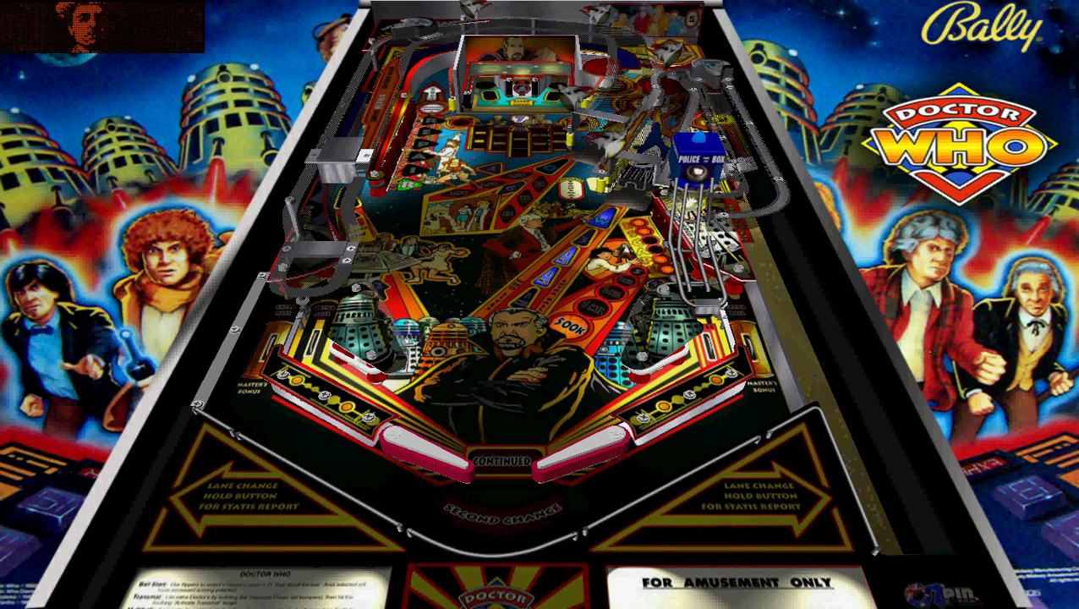
{"action": "key", "text": "Shift_R"}
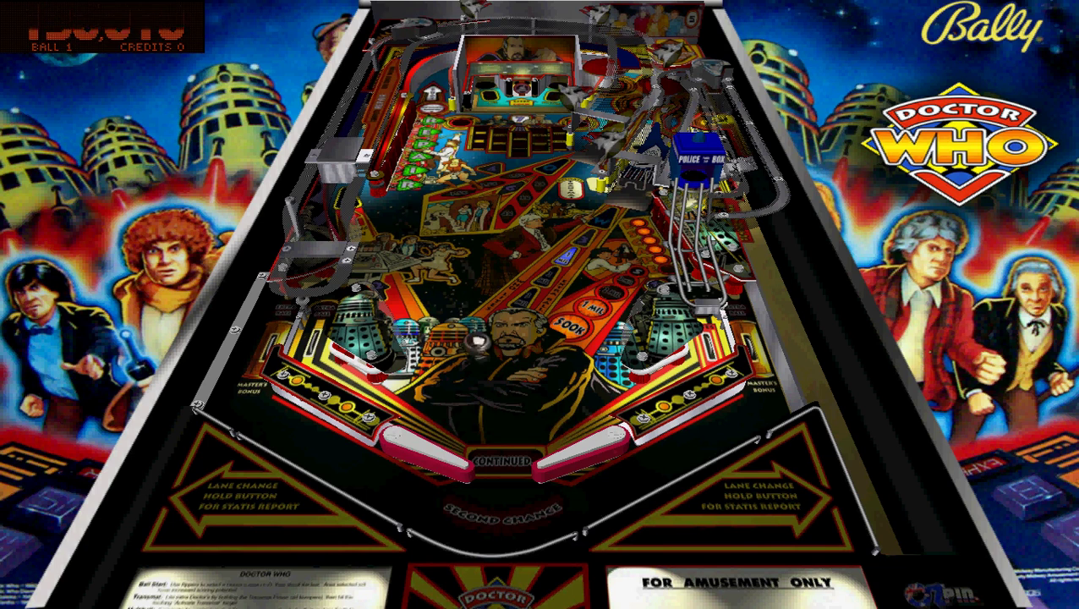
Keep the ball alive with the flippers, scoring up to 6,601,130 points
{"action": "key", "text": "shift"}
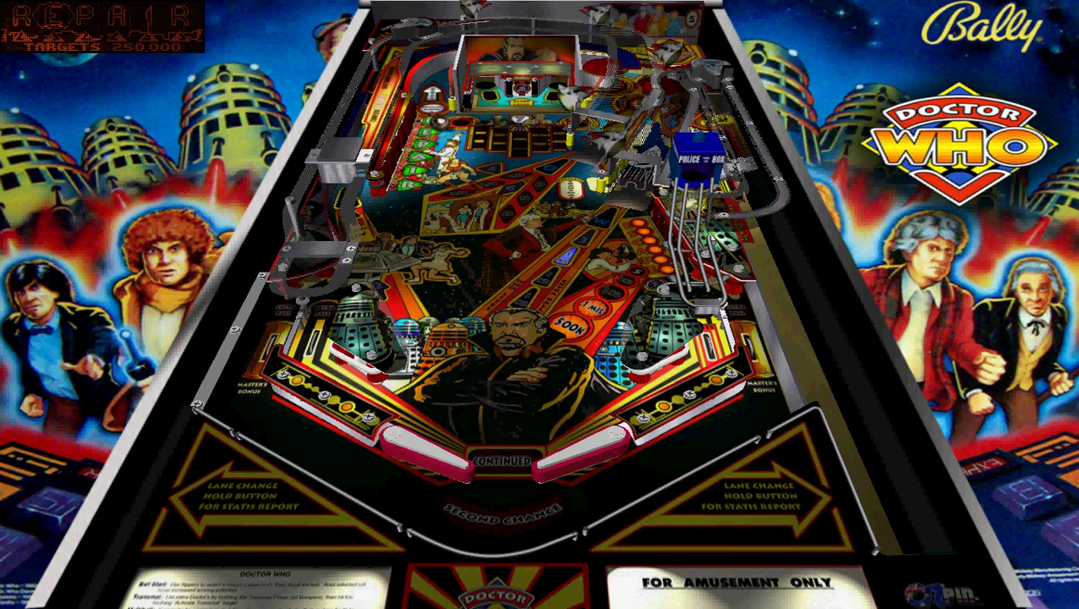
{"action": "key", "text": "shift"}
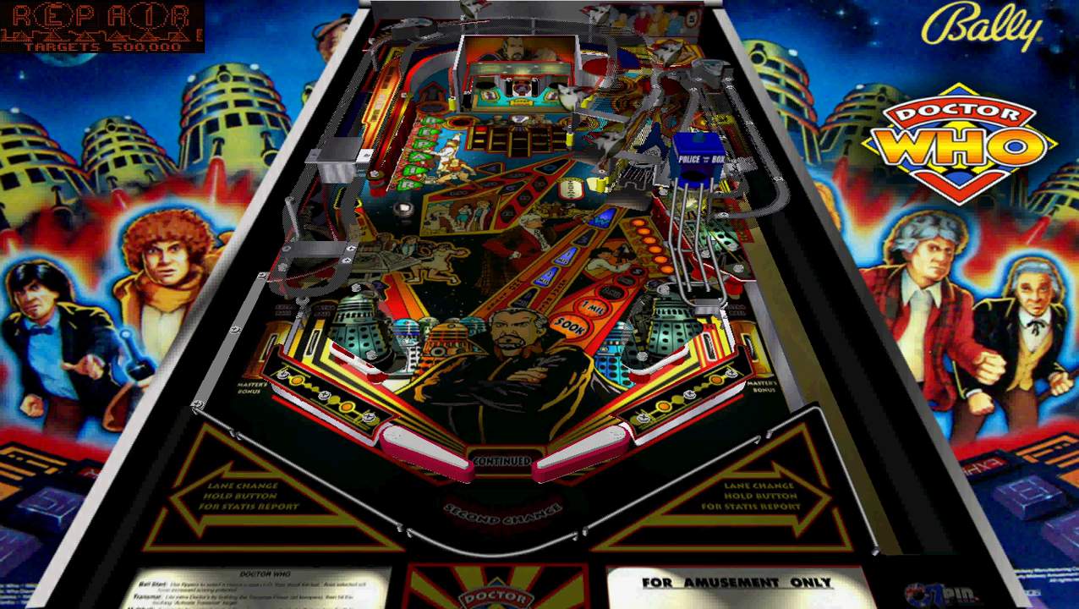
{"action": "key", "text": "shift"}
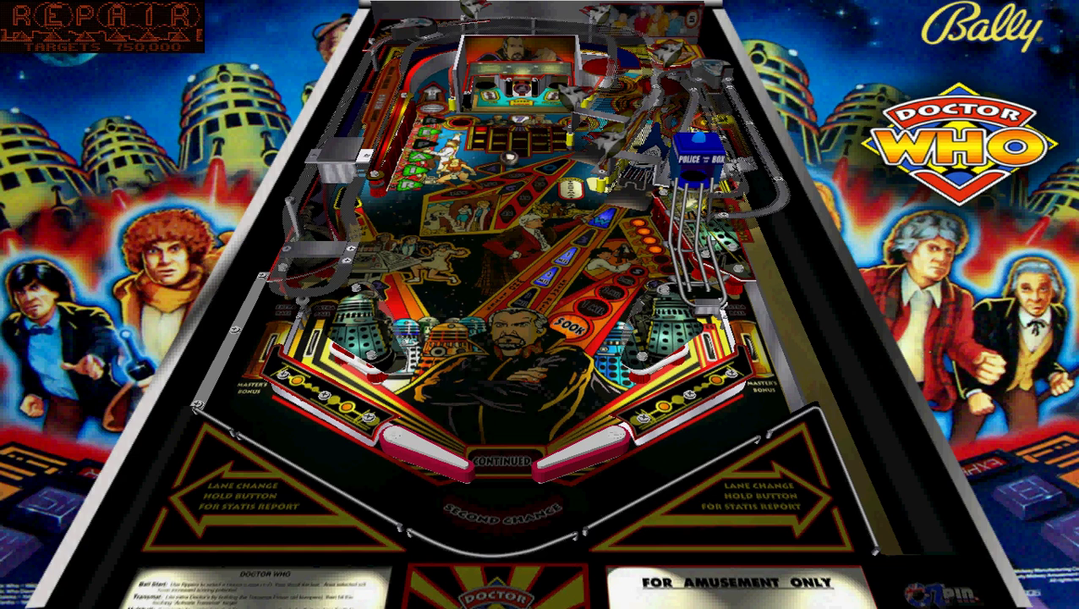
{"action": "key", "text": "shift"}
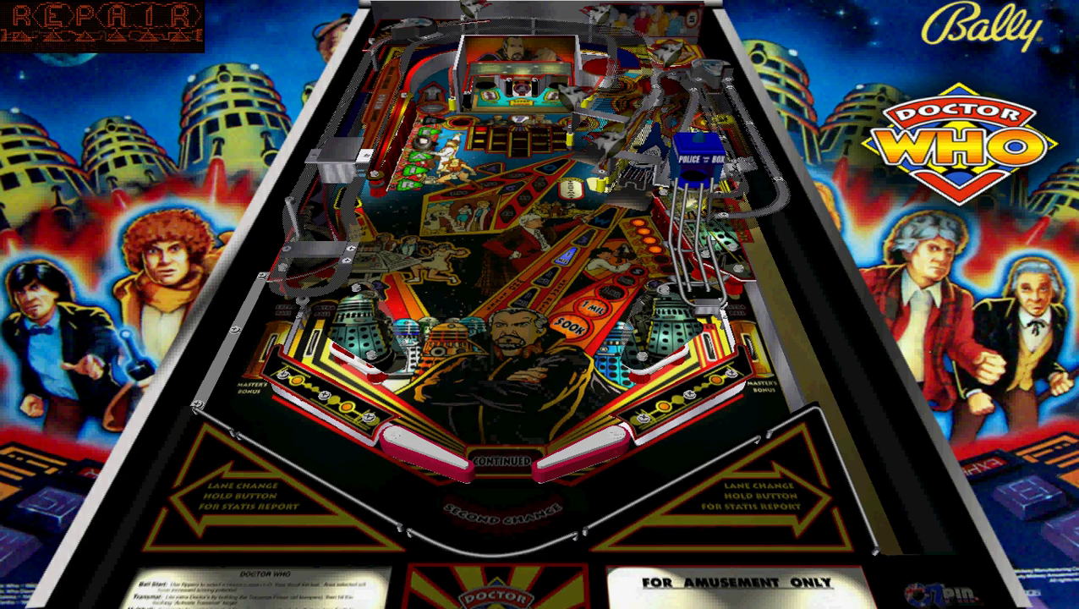
{"action": "key", "text": "shift"}
{"action": "key", "text": "shift"}
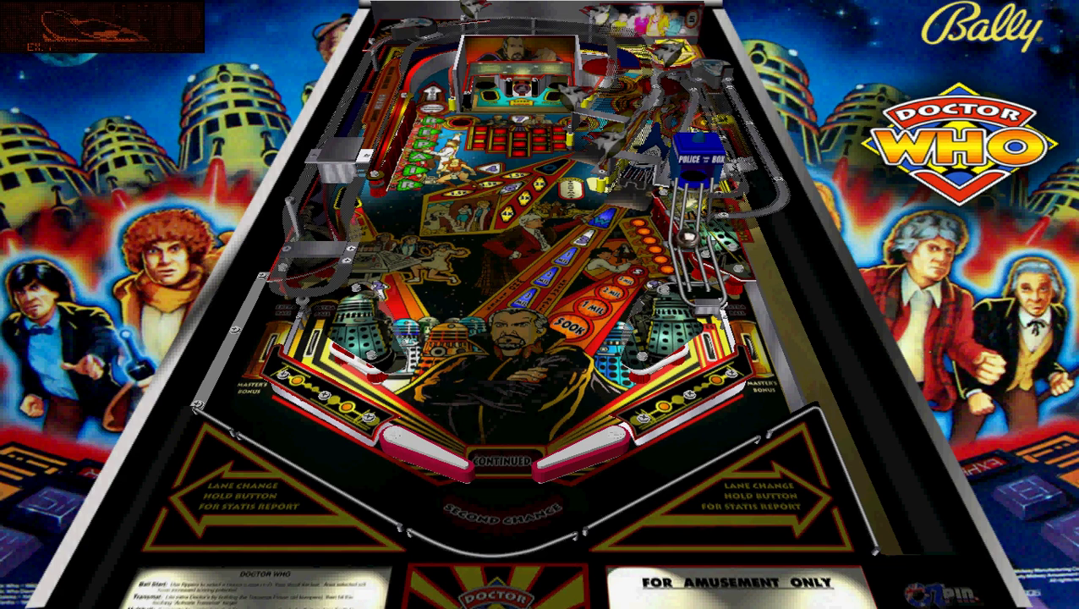
{"action": "key", "text": "shift"}
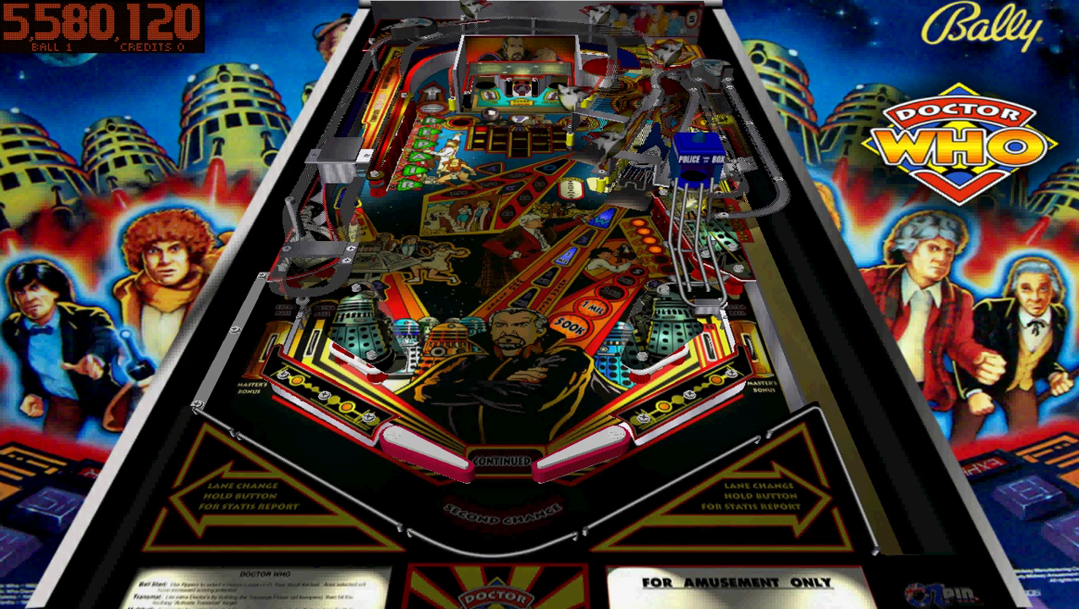
{"action": "key", "text": "shift"}
{"action": "key", "text": "Shift_R"}
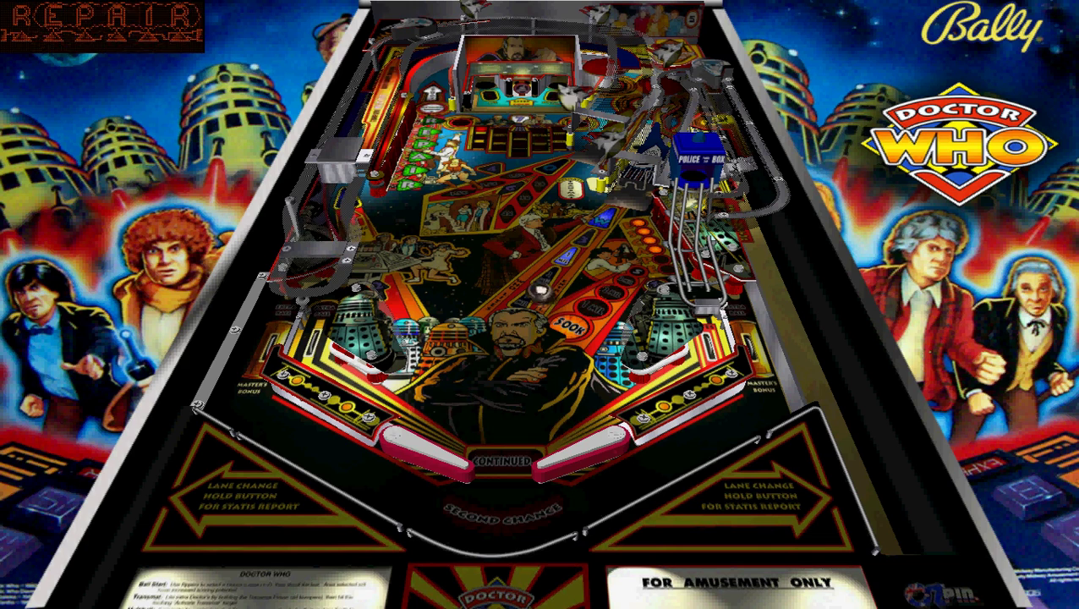
{"action": "key", "text": "Shift_R"}
{"action": "key", "text": "Shift_R"}
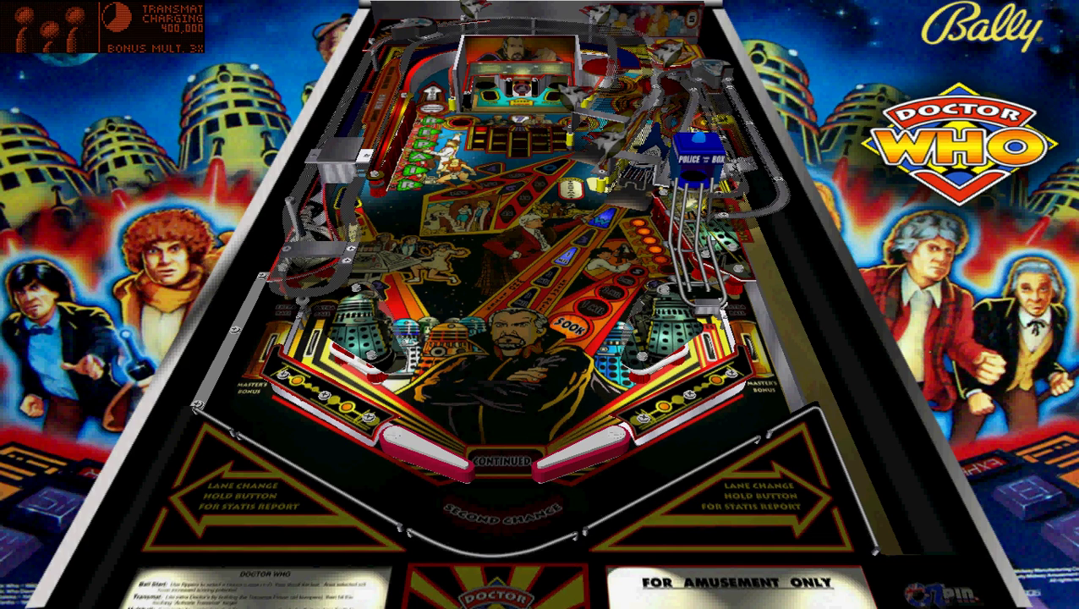
Pause the game, quit to the editor and close Visual Pinball
{"action": "key", "text": "Escape"}
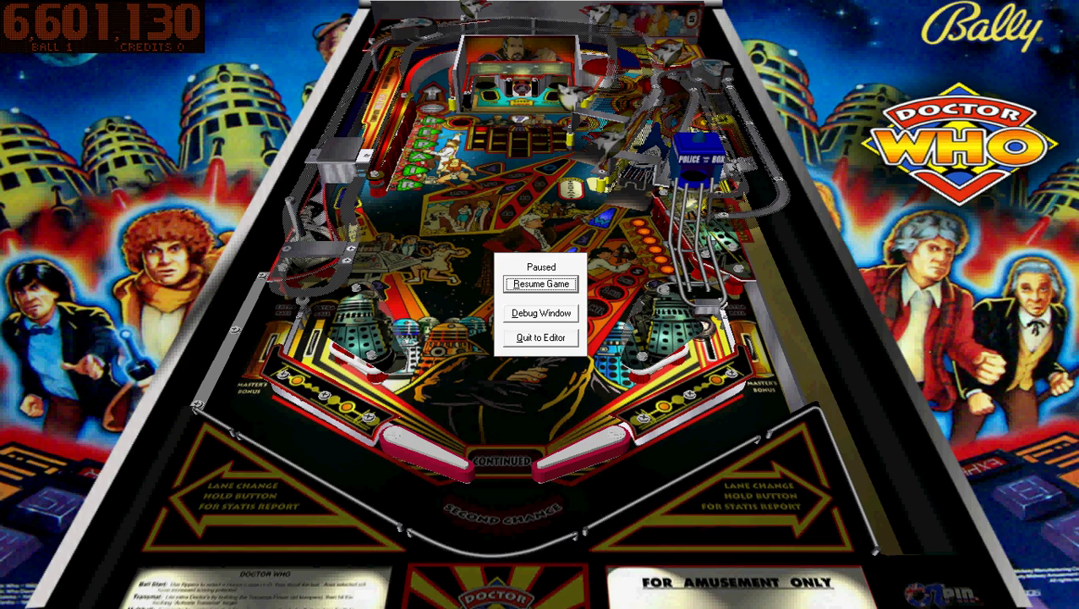
{"action": "left_click", "coordinate": [541, 338]}
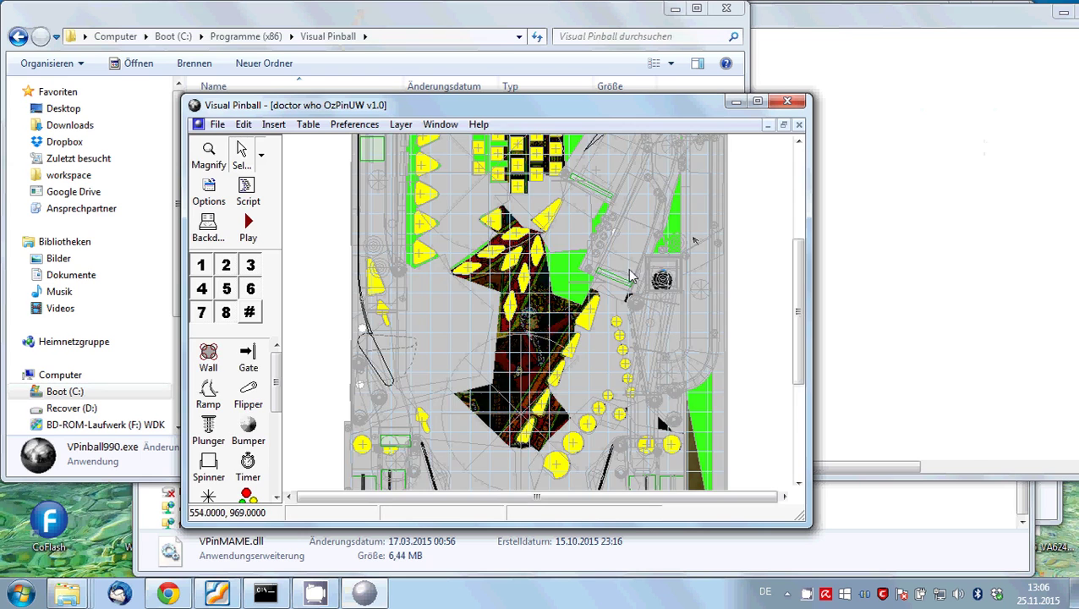
{"action": "left_click", "coordinate": [788, 101]}
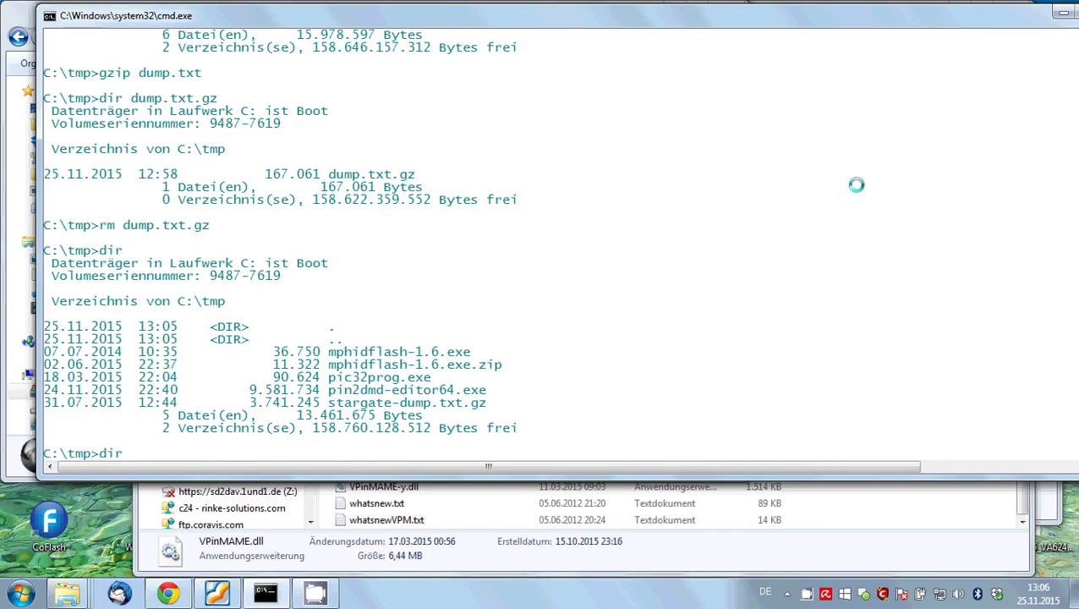
List d* files, showing the 4.140.608-byte dump.txt, and view it in less
{"action": "type", "text": "d*"}
{"action": "key", "text": "Return"}
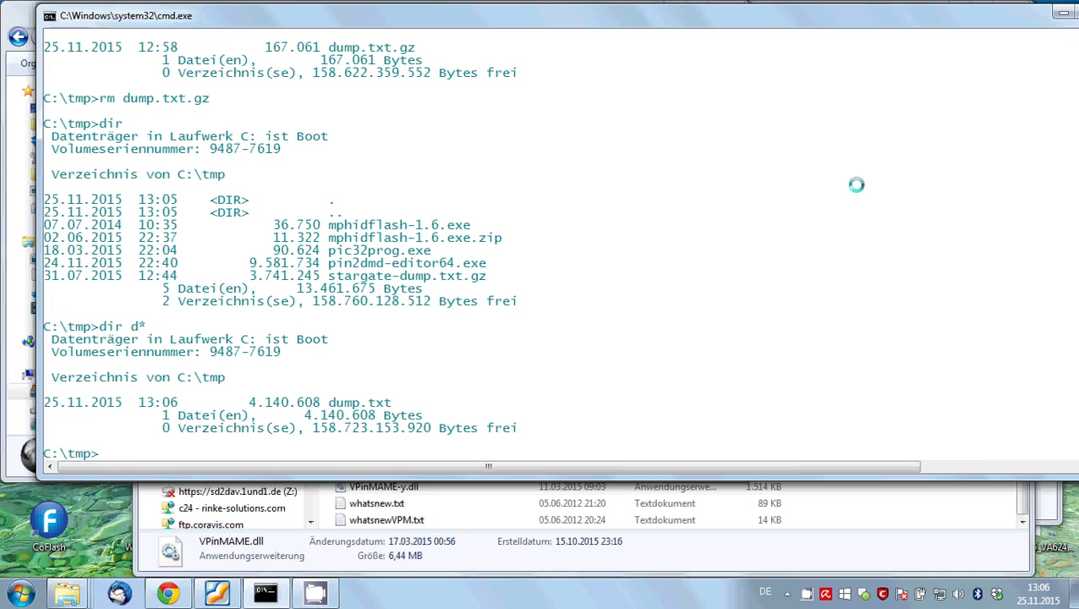
{"action": "type", "text": "less dump.txt"}
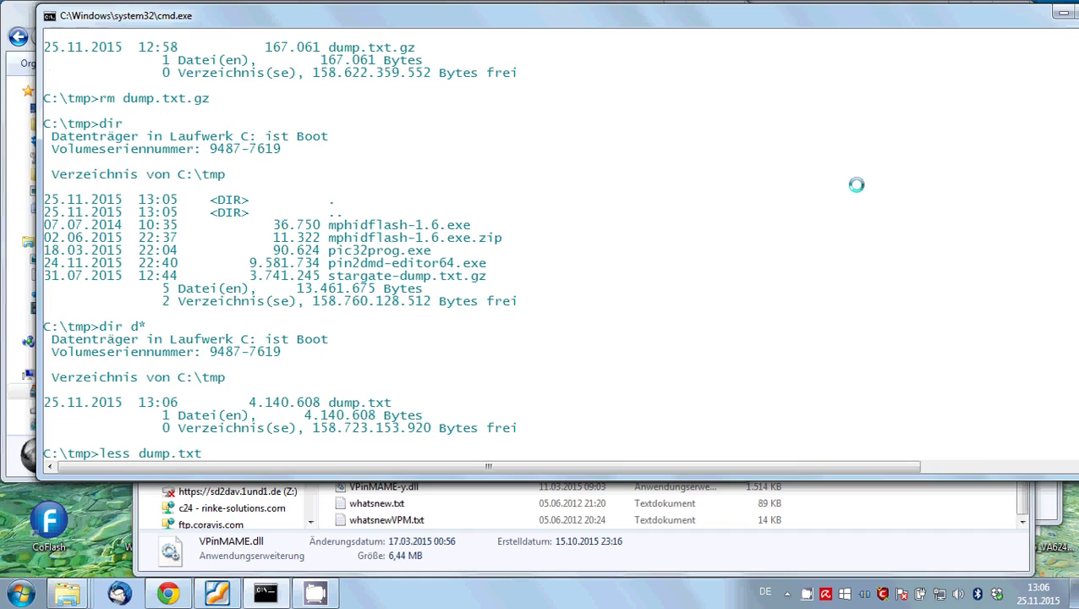
{"action": "key", "text": "Return"}
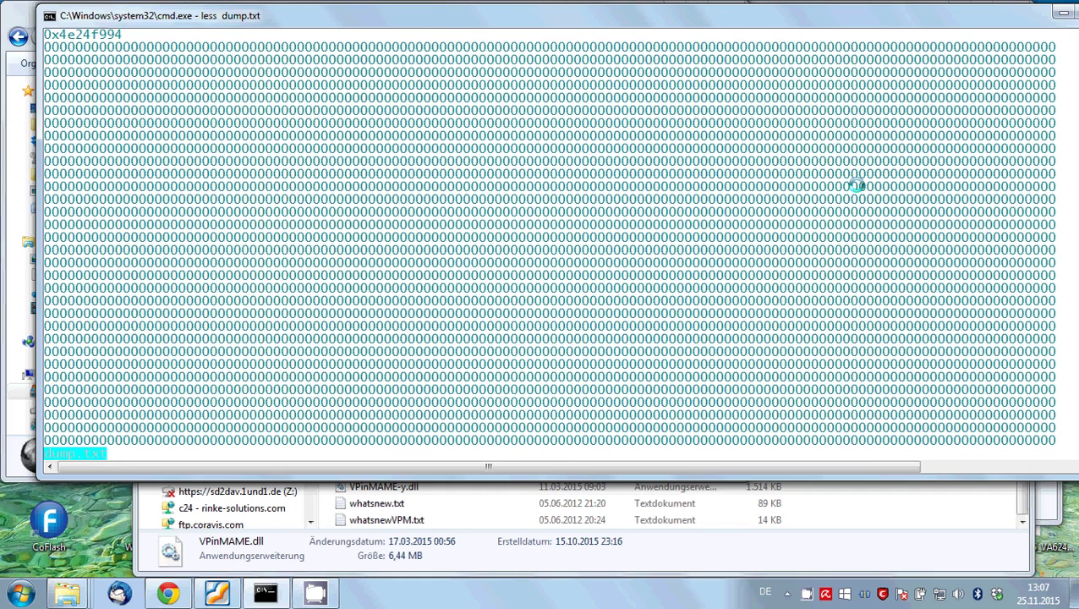
Page forward in dump.txt to a lit frame, quit less and rerun dir d*
{"action": "key", "text": "space"}
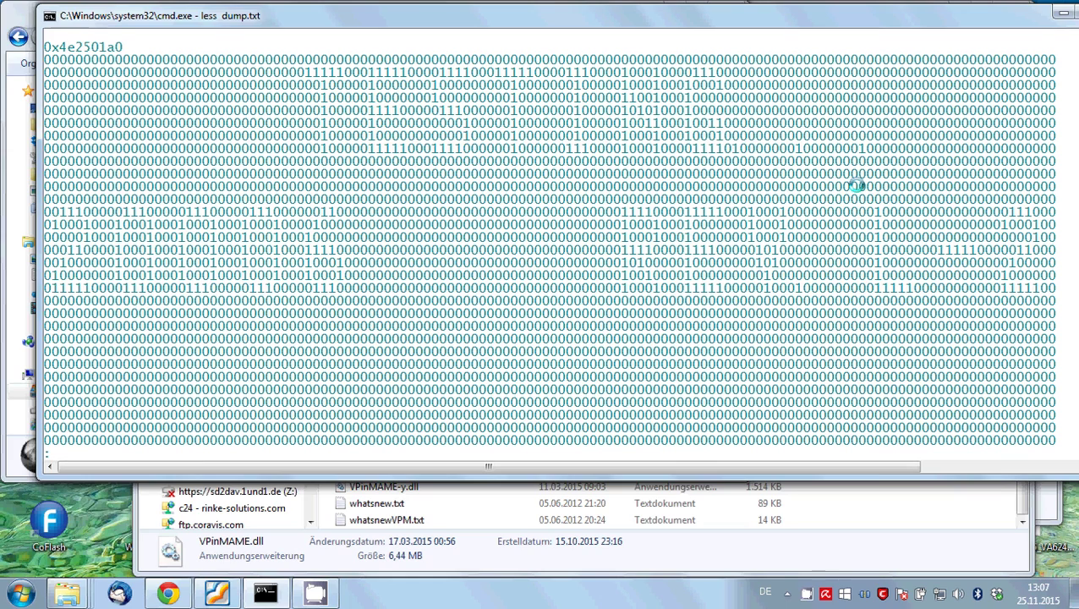
{"action": "type", "text": "q"}
{"action": "type", "text": "dir d*"}
{"action": "key", "text": "Return"}
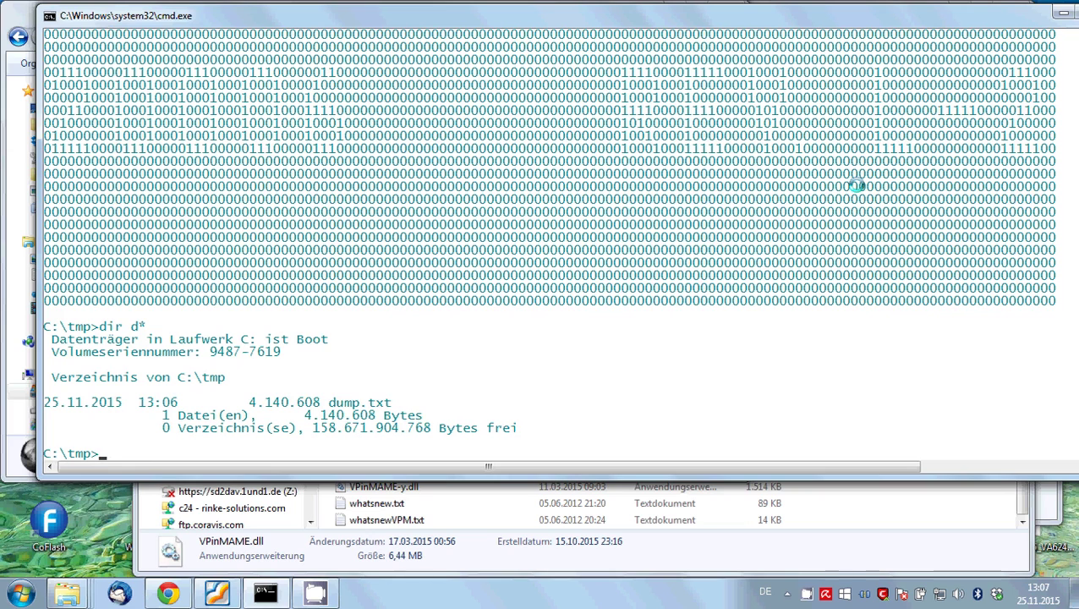
Gzip dump.txt into a 248.827-byte dump.txt.gz and confirm it with dir d*
{"action": "type", "text": "gzip"}
{"action": "key", "text": "Tab"}
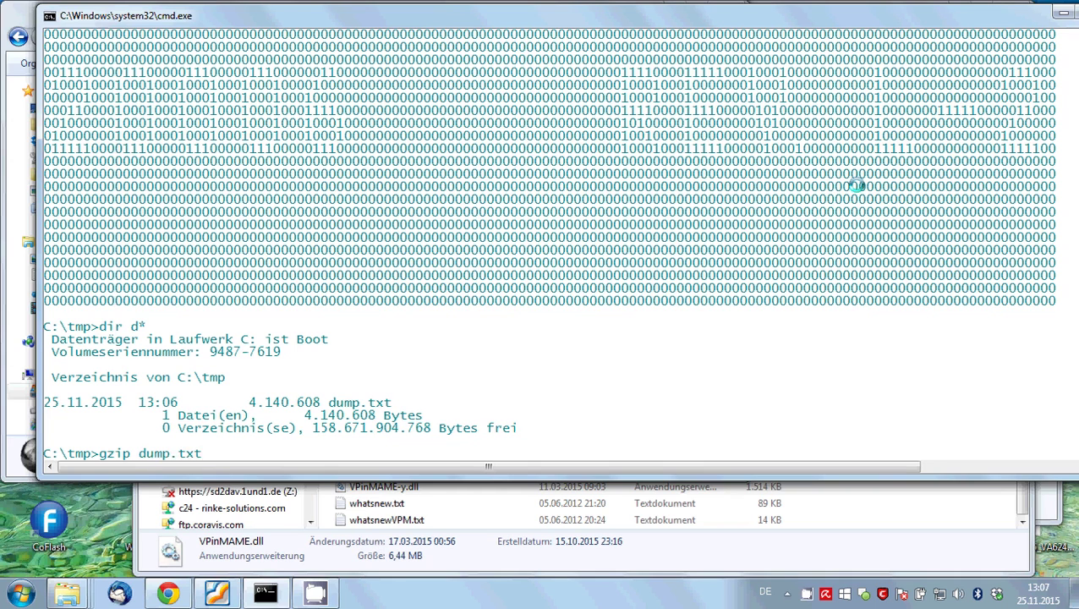
{"action": "key", "text": "Return"}
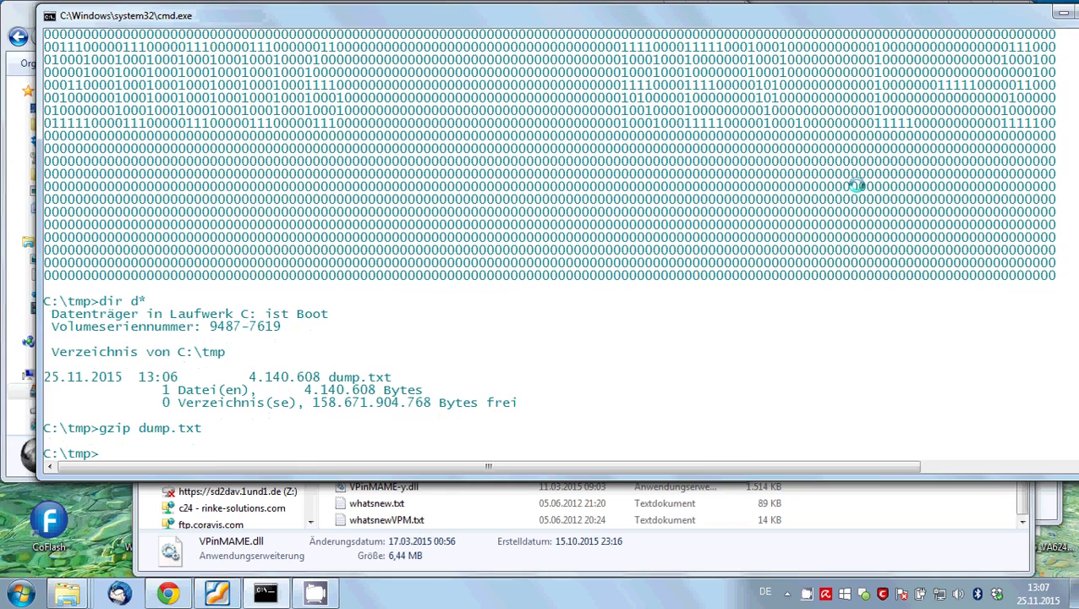
{"action": "key", "text": "Up"}
{"action": "key", "text": "Up"}
{"action": "key", "text": "Return"}
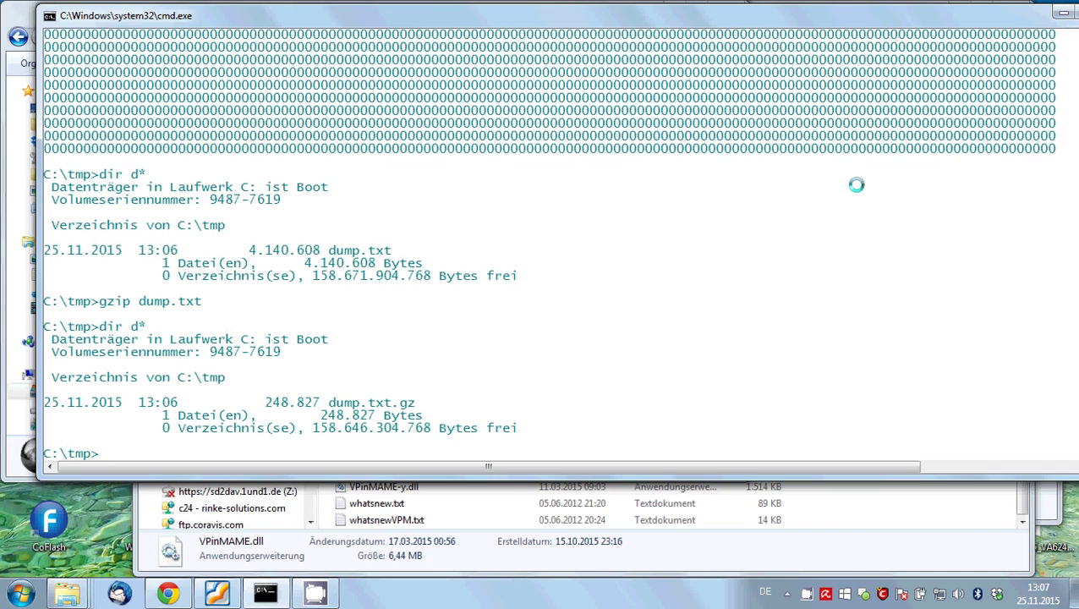
{"action": "key", "text": "alt+Tab"}
Bring the CamStudioPortable folder window to the front
{"action": "key", "text": "alt+Tab"}
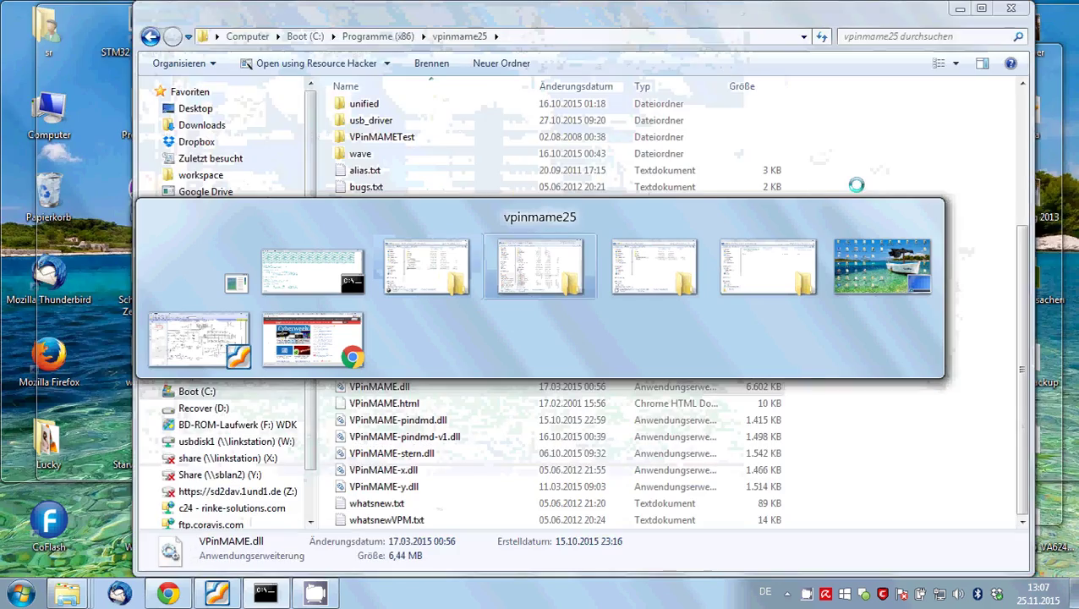
{"action": "key", "text": "alt+Tab"}
{"action": "key", "text": "alt+Tab"}
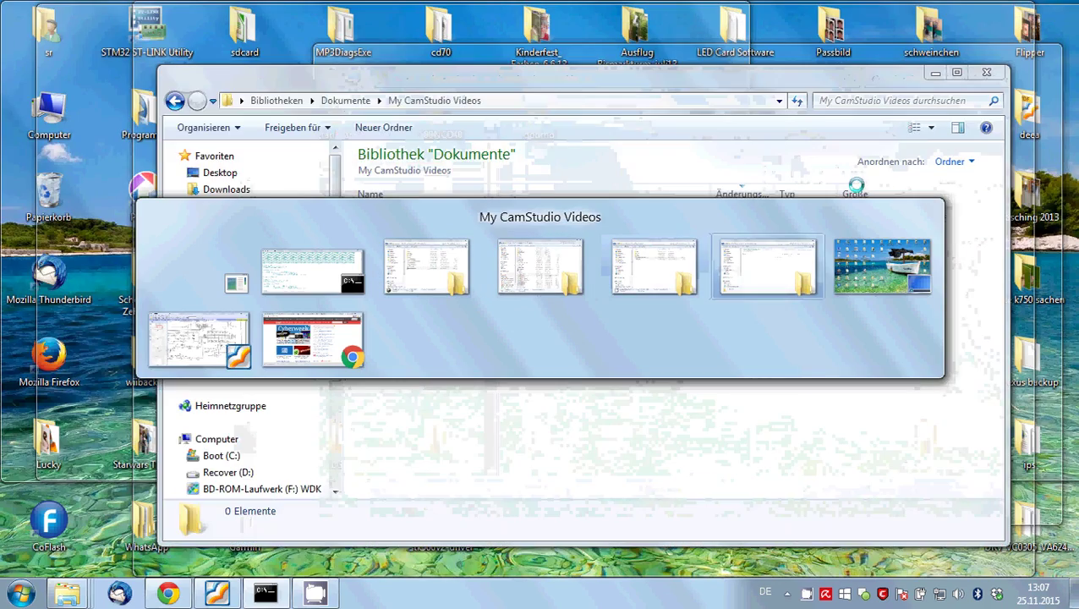
{"action": "key", "text": "alt+Tab"}
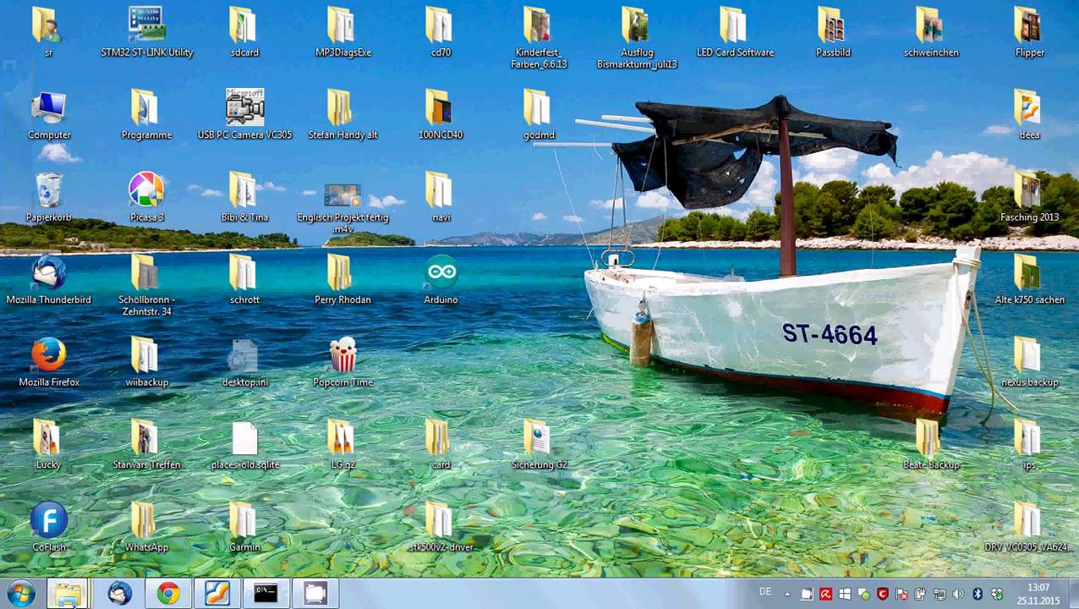
{"action": "mouse_move", "coordinate": [72, 602]}
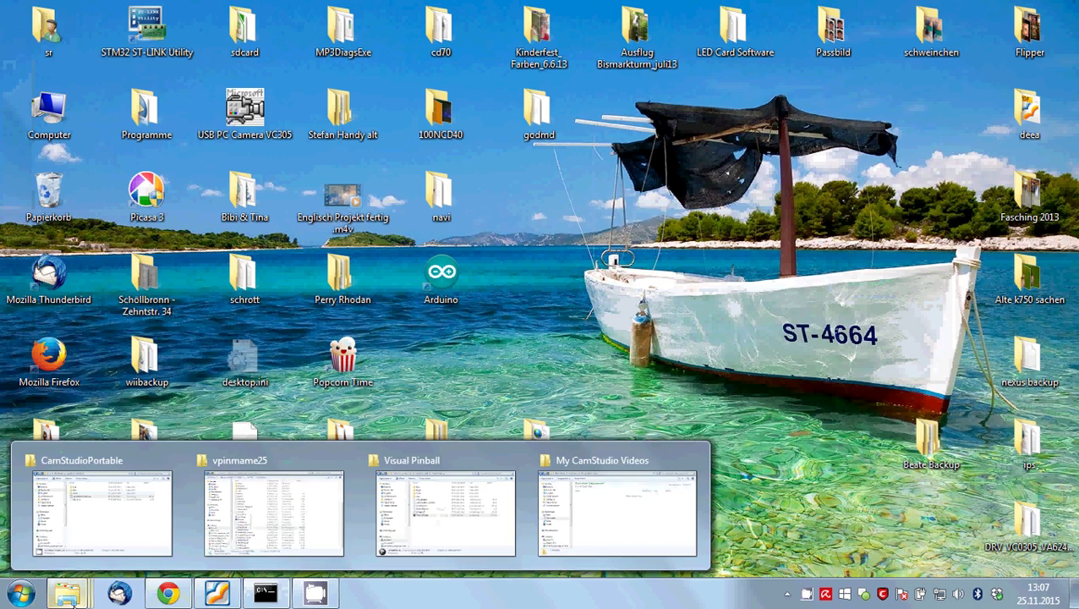
{"action": "mouse_move", "coordinate": [624, 518]}
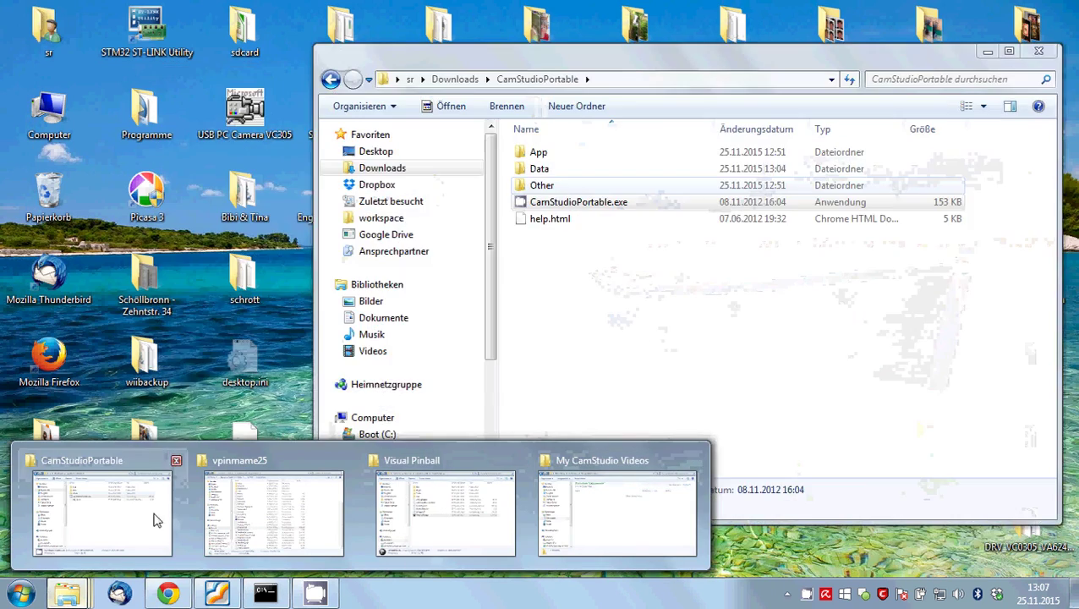
{"action": "left_click", "coordinate": [153, 515]}
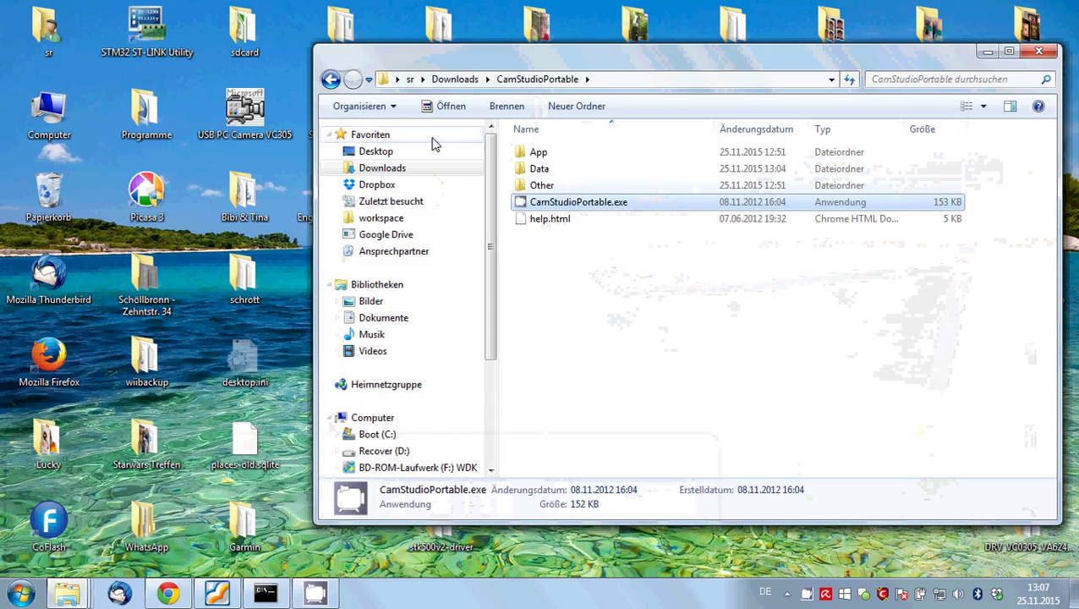
Open the Downloads folder and sort it by modification date
{"action": "left_click", "coordinate": [384, 169]}
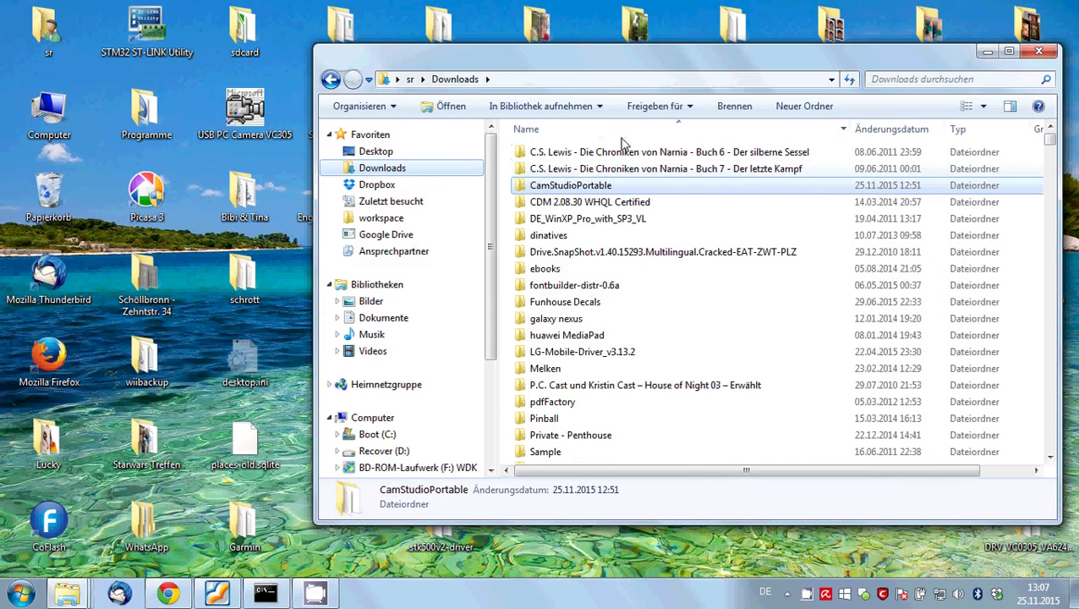
{"action": "left_click", "coordinate": [911, 136]}
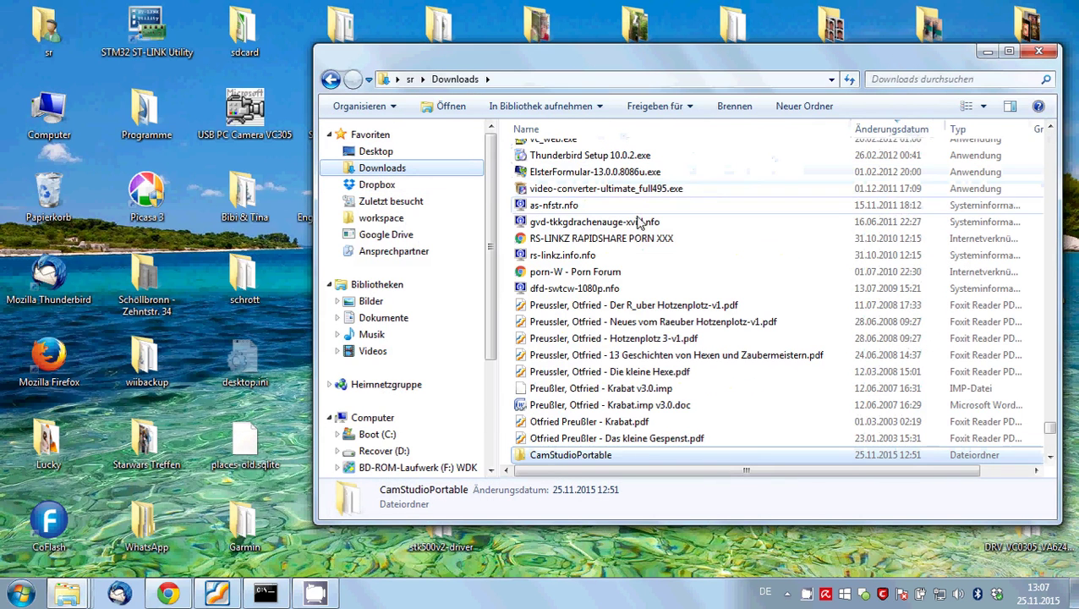
{"action": "scroll", "coordinate": [1041, 439], "scroll_direction": "down", "scroll_amount": 5}
{"action": "scroll", "coordinate": [1049, 410], "scroll_direction": "up", "scroll_amount": 4}
{"action": "left_click_drag", "start_coordinate": [1050, 406], "coordinate": [1050, 137]}
Run pin2dmd-editor64.exe, load dump.txt.gz as an animation, and select 'dump'
{"action": "double_click", "coordinate": [542, 152]}
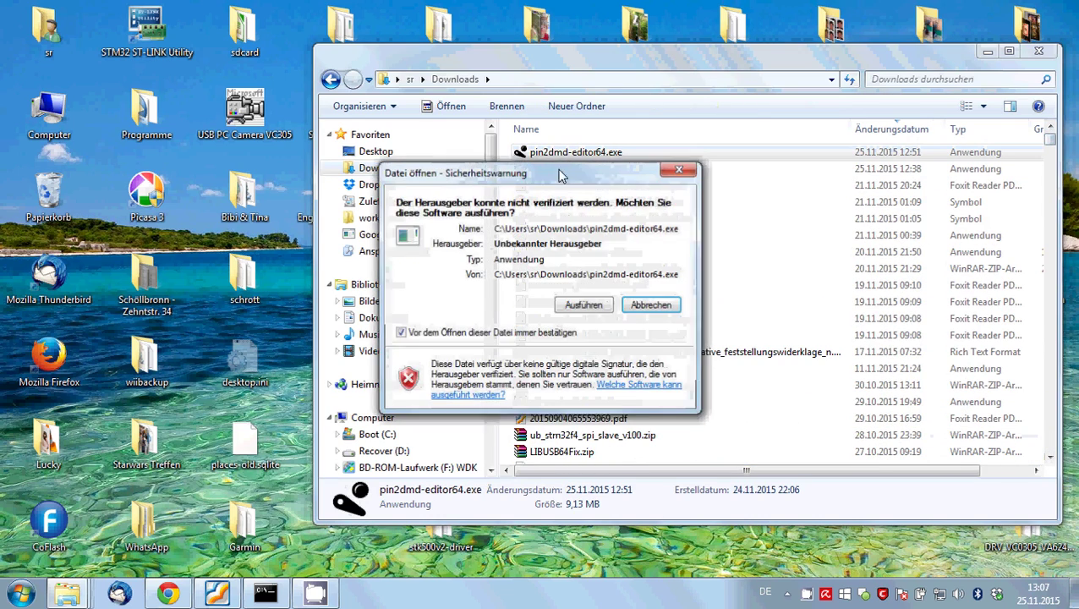
{"action": "left_click", "coordinate": [582, 304]}
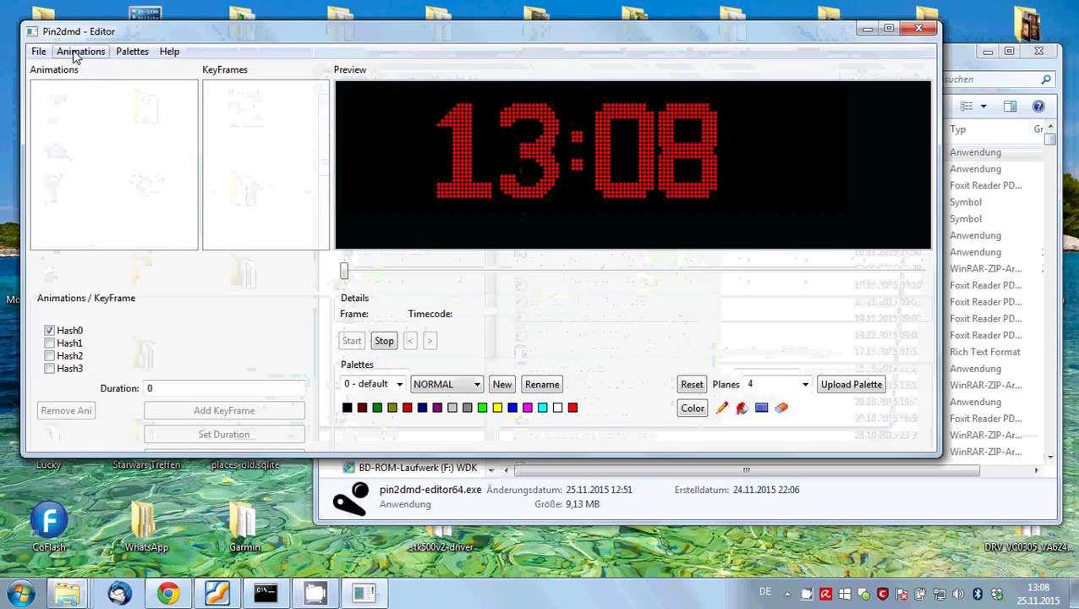
{"action": "left_click", "coordinate": [81, 51]}
{"action": "left_click", "coordinate": [110, 69]}
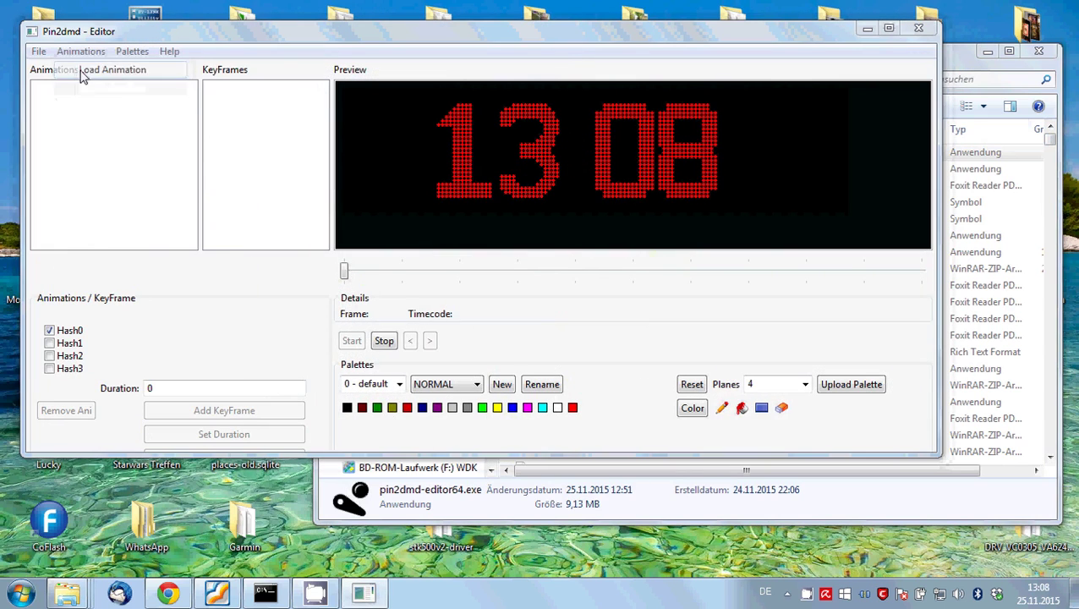
{"action": "left_click", "coordinate": [214, 171]}
{"action": "double_click", "coordinate": [214, 172]}
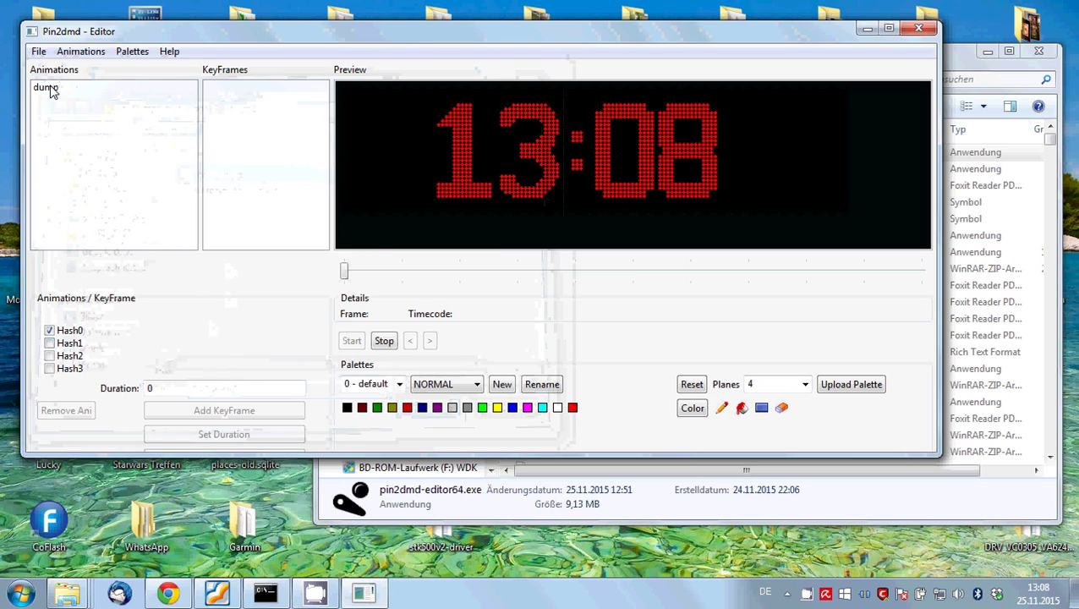
{"action": "left_click", "coordinate": [47, 88]}
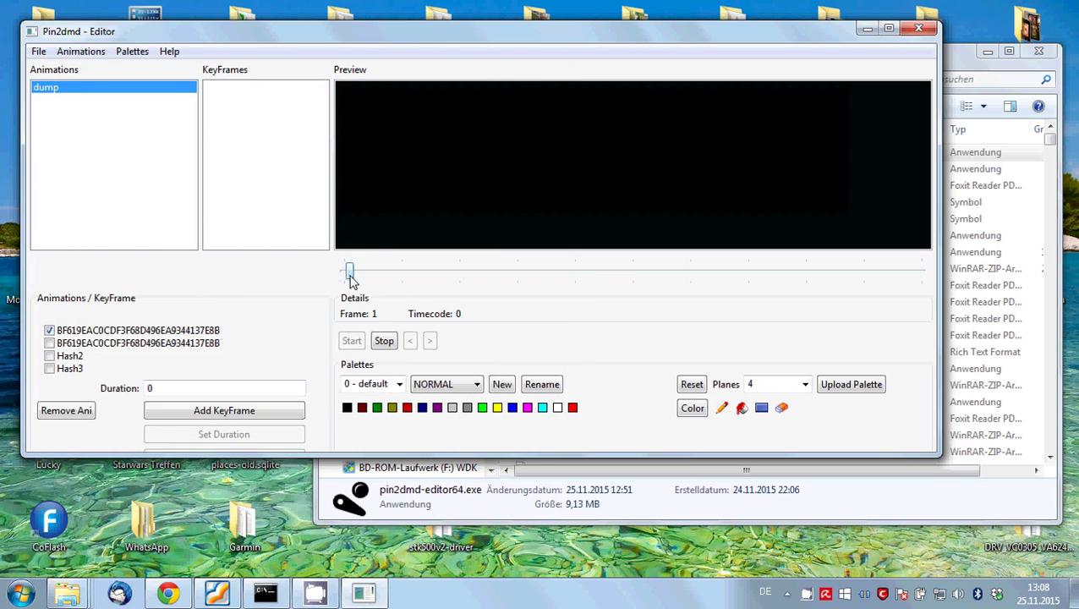
Scrub the dump animation and stop it at frame 441, showing 'REPAIR TARGETS 250,000'
{"action": "left_click_drag", "start_coordinate": [350, 273], "coordinate": [494, 269]}
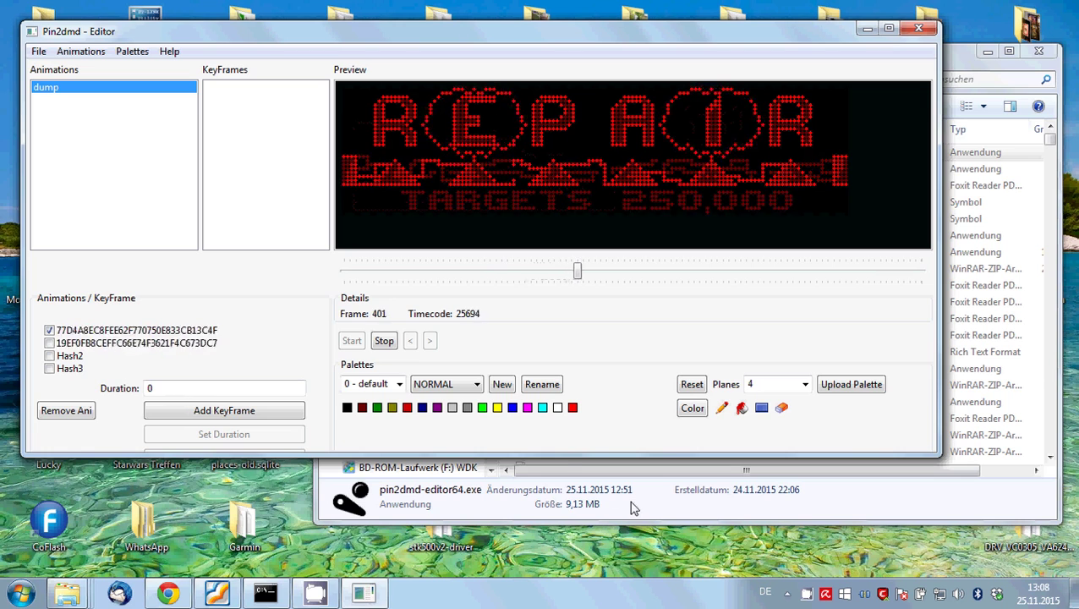
{"action": "left_click", "coordinate": [382, 344]}
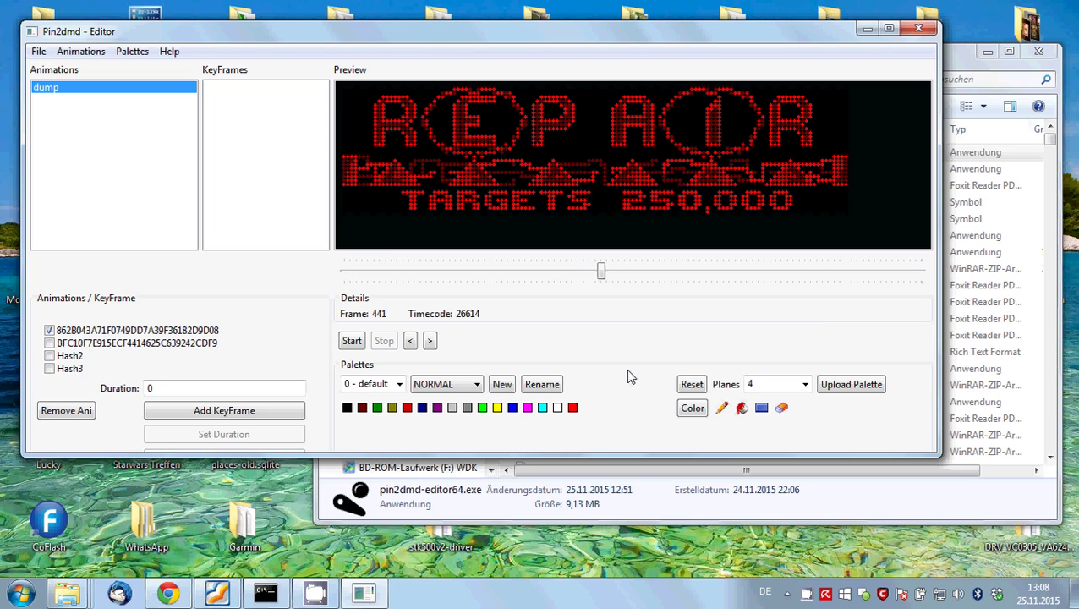
{"action": "right_click", "coordinate": [807, 592]}
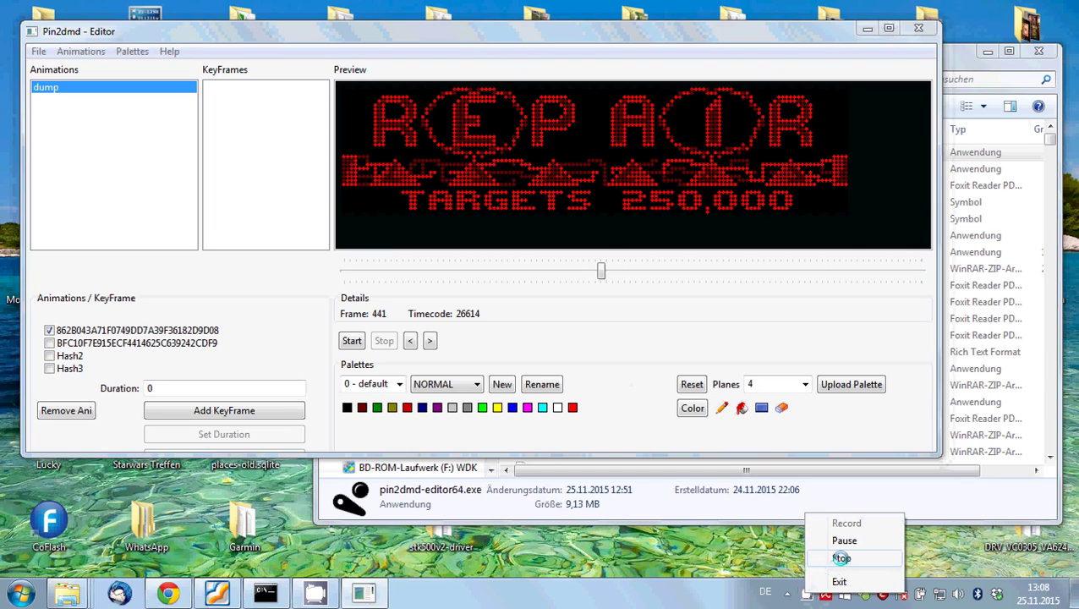